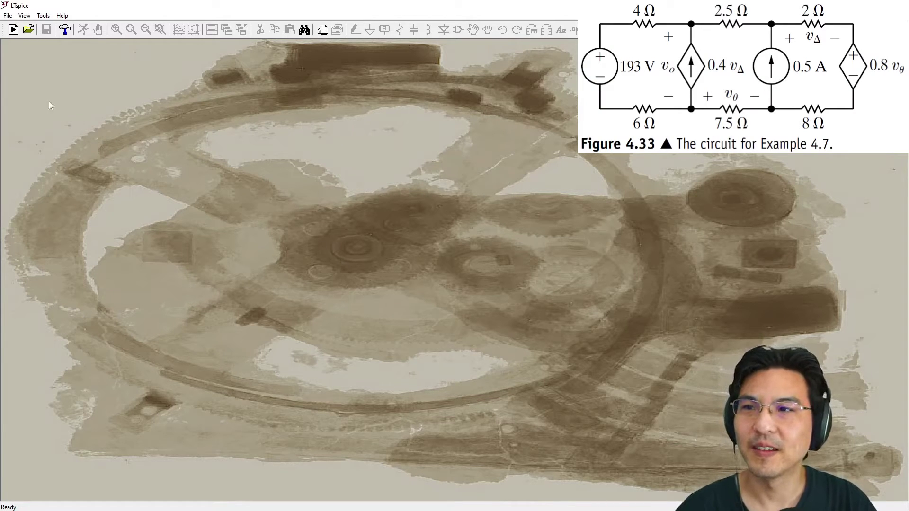
# Create a new blank schematic, Draft3, for the Figure 4.33 circuit
pyautogui.click(10, 29)
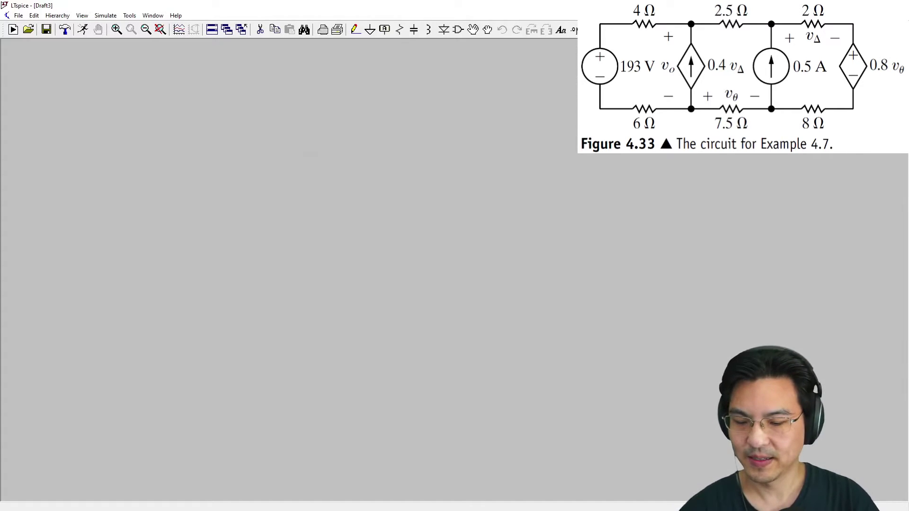
# Place six horizontal resistors: R1, R2, R3 along the top and R4, R5, R6 along the bottom
pyautogui.press('r')
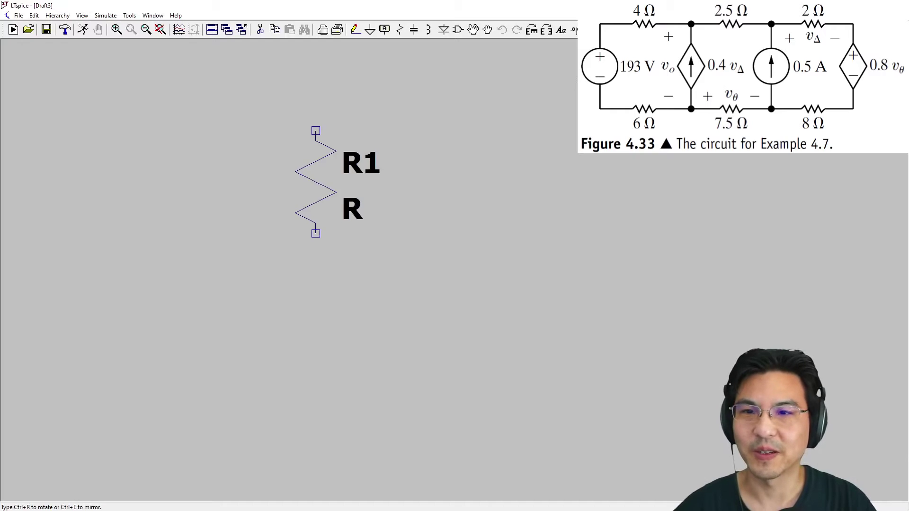
pyautogui.hotkey('ctrl', 'r')
pyautogui.scroll(-3, 218, 189)
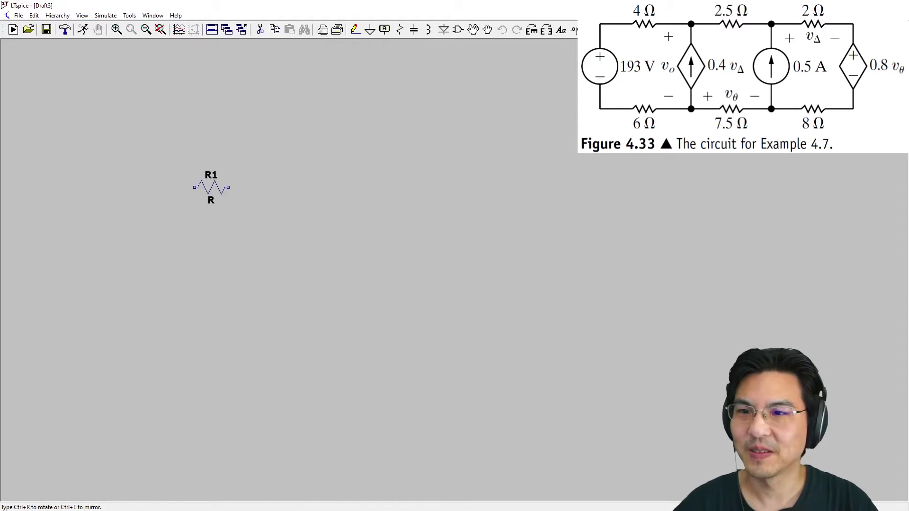
pyautogui.scroll(1, 171, 168)
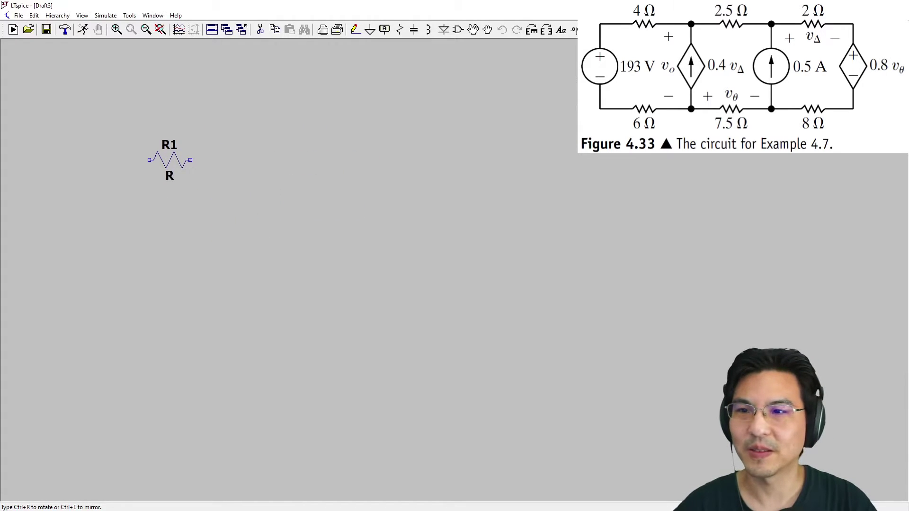
pyautogui.click(169, 160)
pyautogui.click(333, 160)
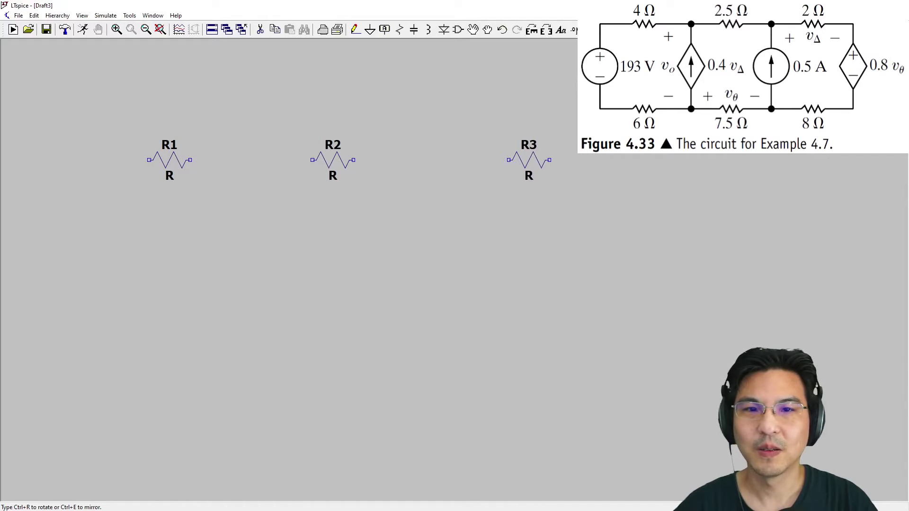
pyautogui.click(529, 160)
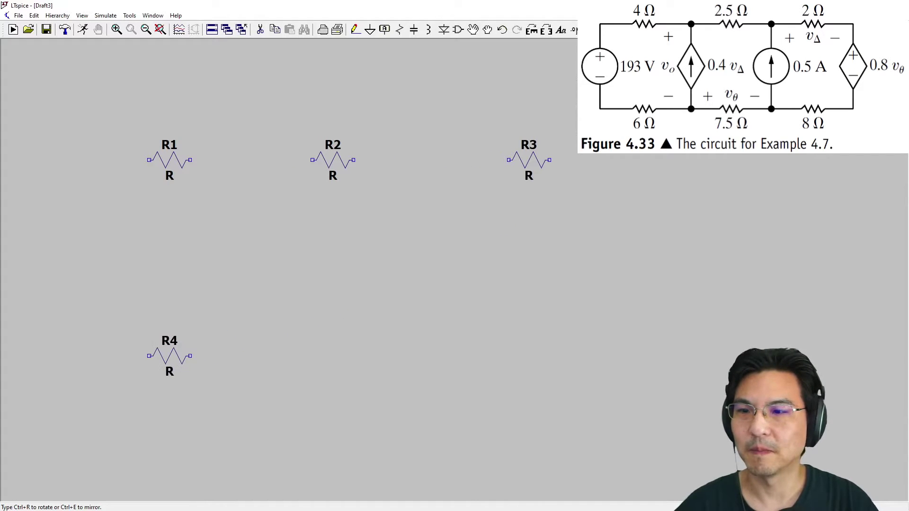
pyautogui.click(170, 356)
pyautogui.click(333, 356)
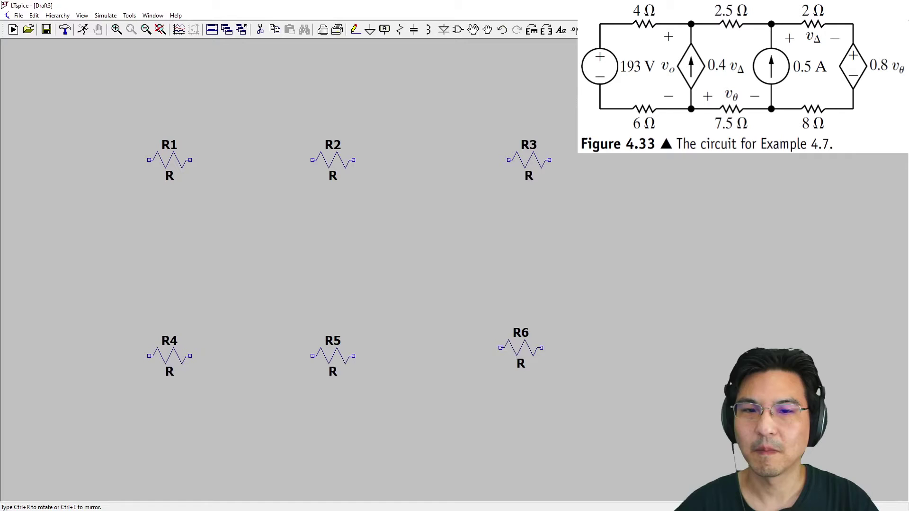
pyautogui.click(537, 356)
pyautogui.press('Escape')
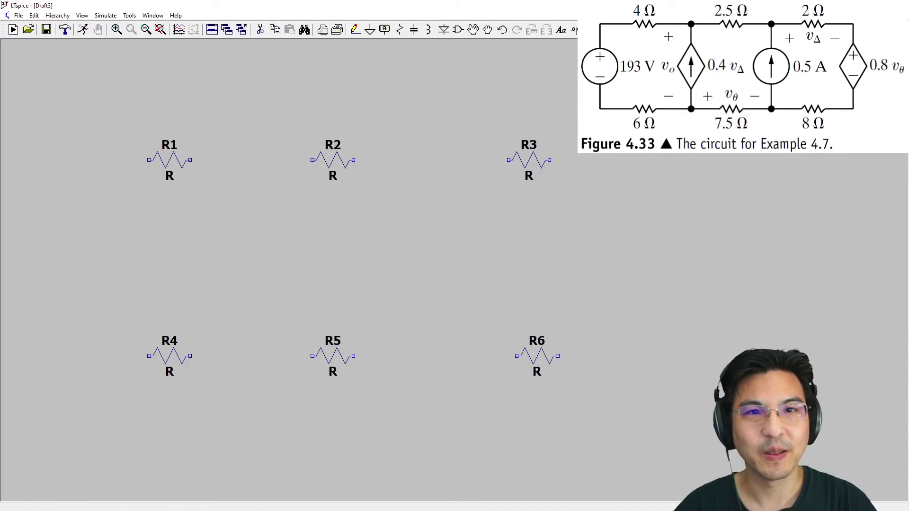
# Place voltage source V1 on the left side of the schematic
pyautogui.click(457, 30)
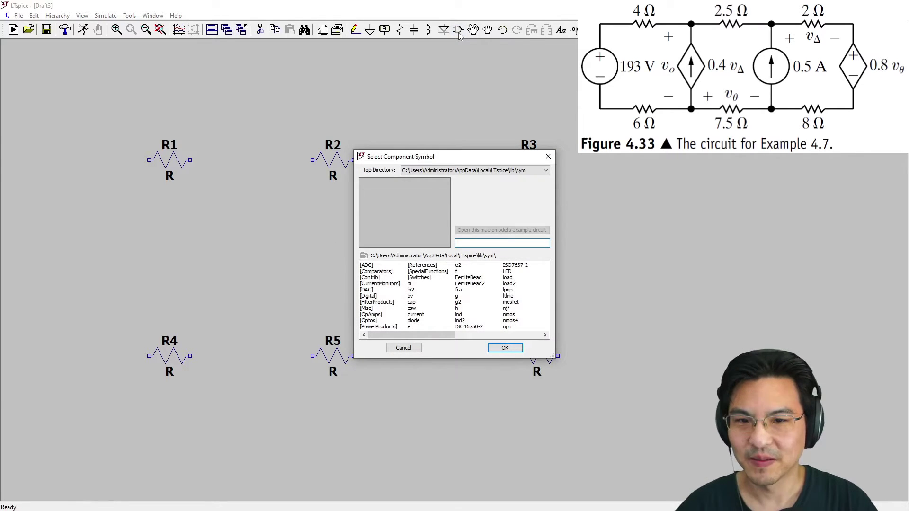
pyautogui.write('voltage')
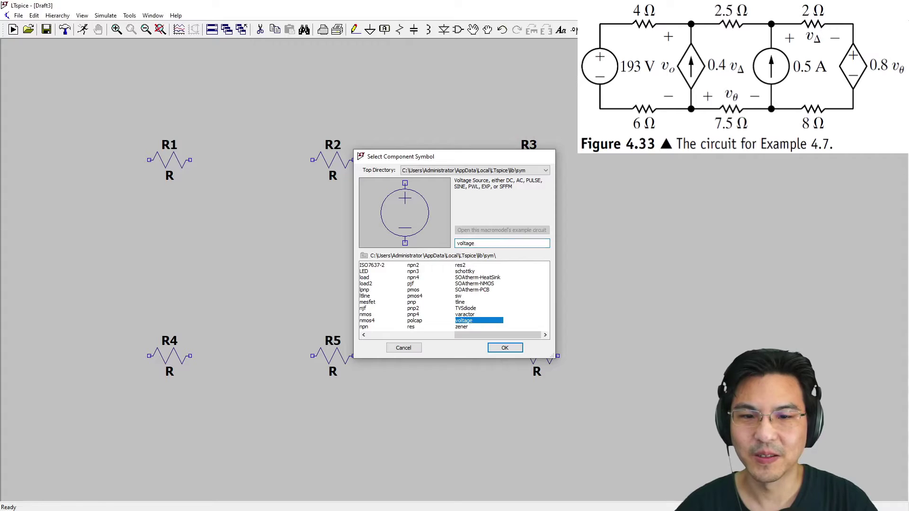
pyautogui.press('Return')
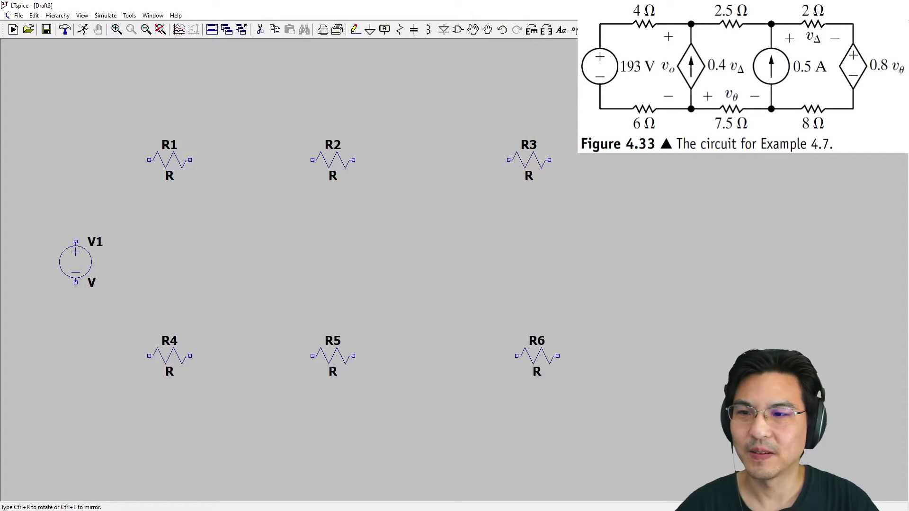
pyautogui.click(76, 262)
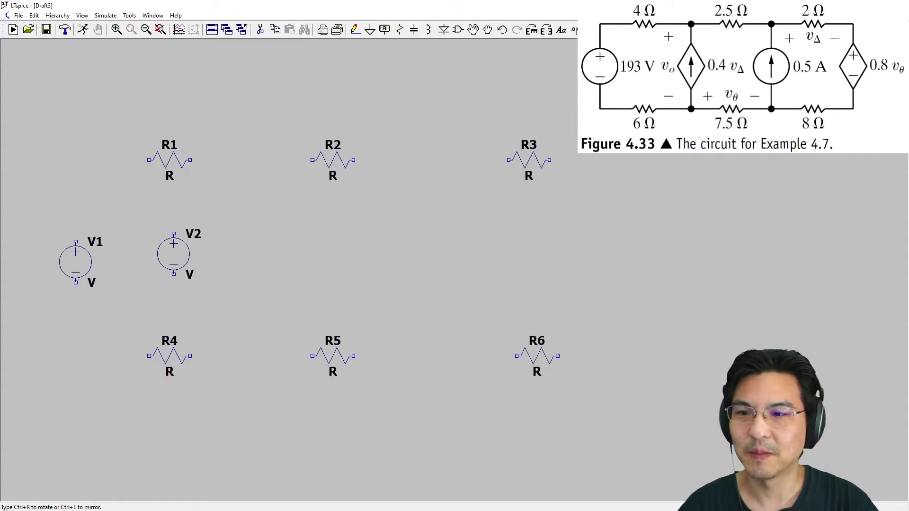
pyautogui.press('Escape')
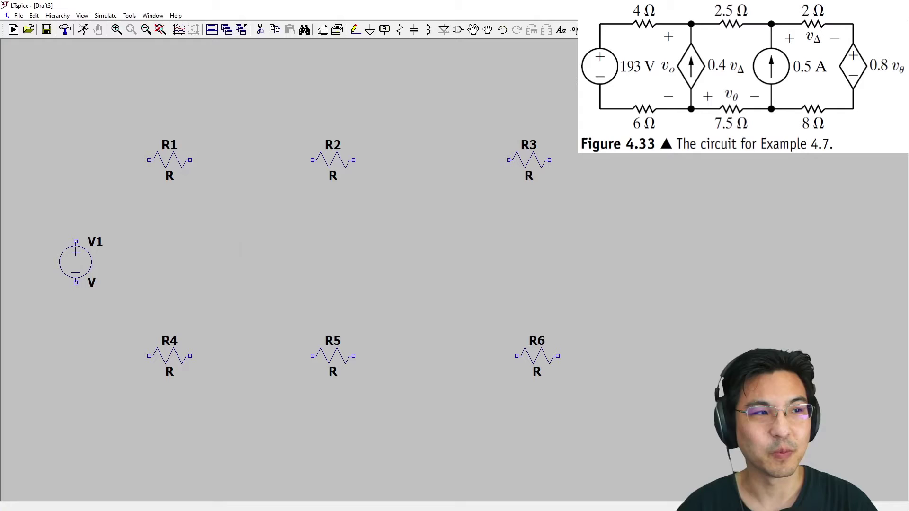
# Place current source I1, arrow pointing up, between the two resistor rows
pyautogui.click(457, 30)
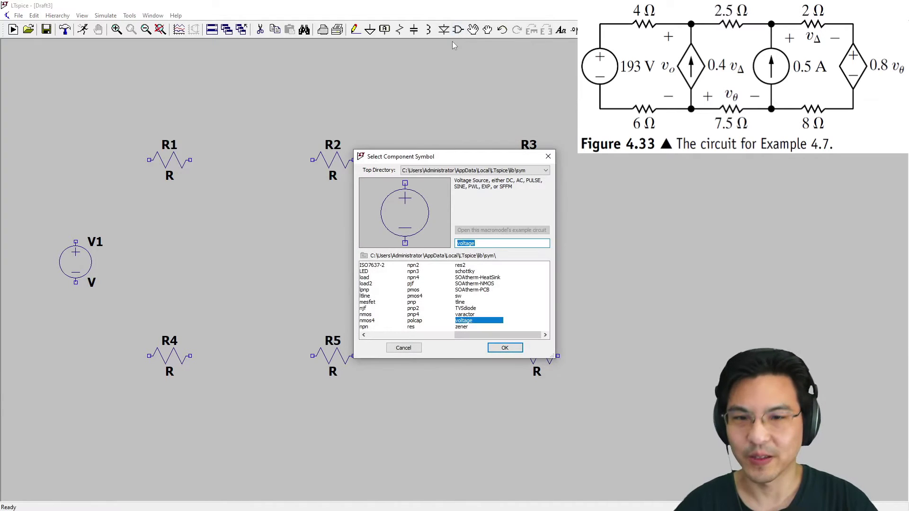
pyautogui.write('curre')
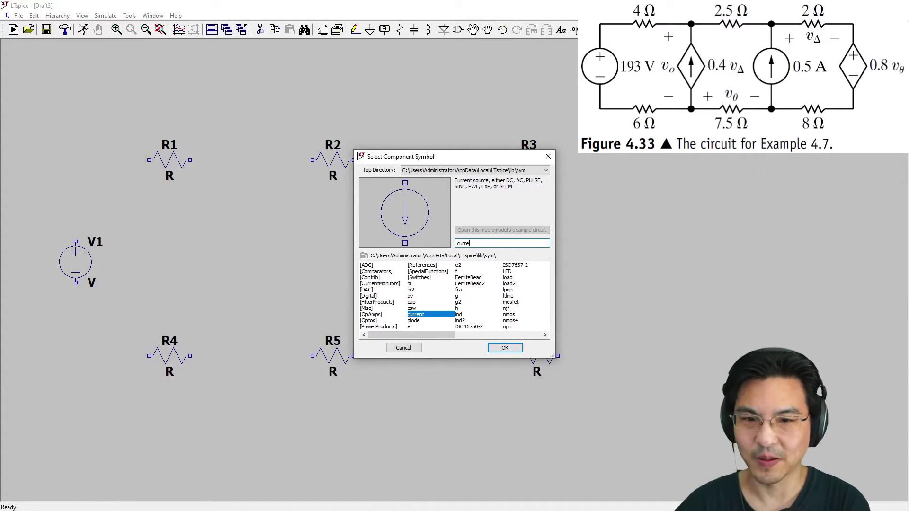
pyautogui.doubleClick(419, 315)
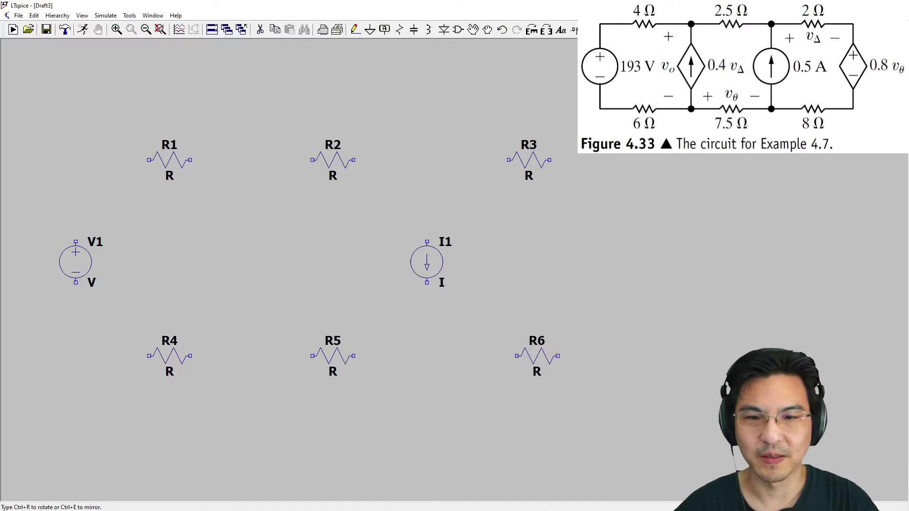
pyautogui.hotkey('ctrl', 'r')
pyautogui.hotkey('ctrl', 'r')
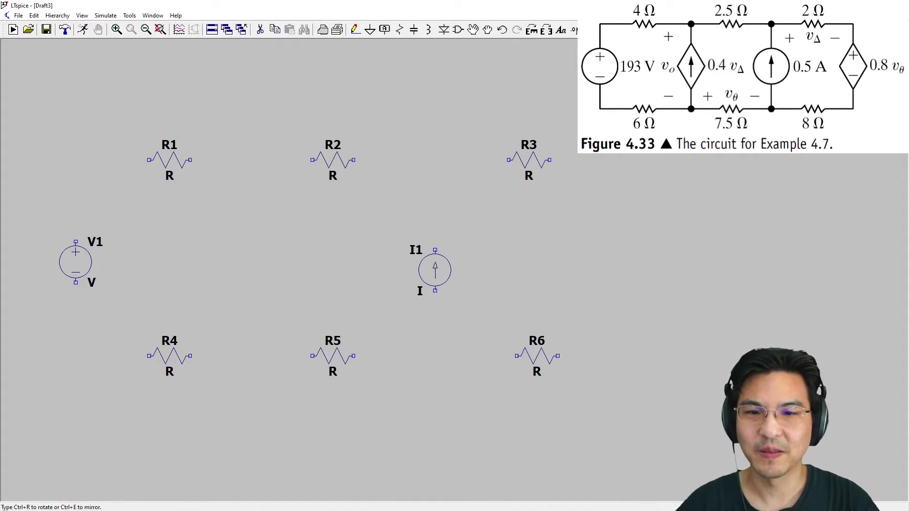
pyautogui.click(427, 270)
pyautogui.press('Escape')
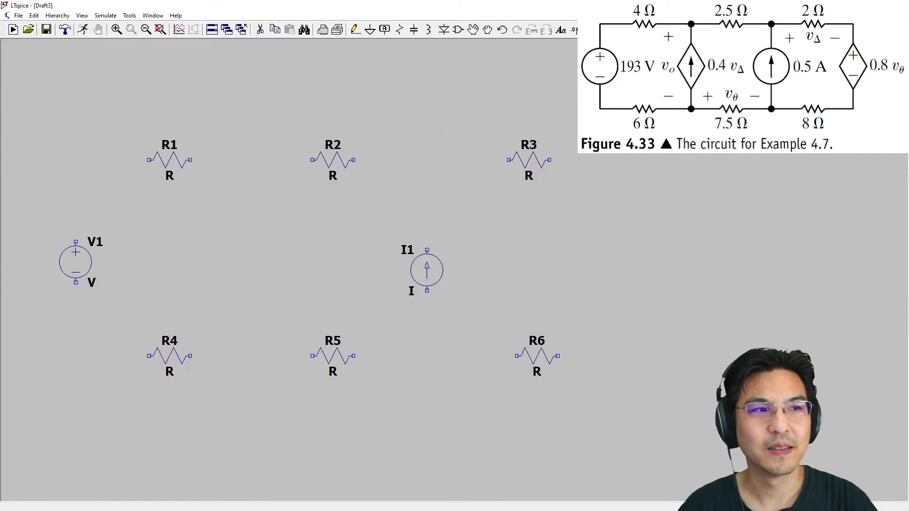
# Wire the outer loop from V1 through R1–R3, down the right, and back through R6–R4
pyautogui.click(356, 31)
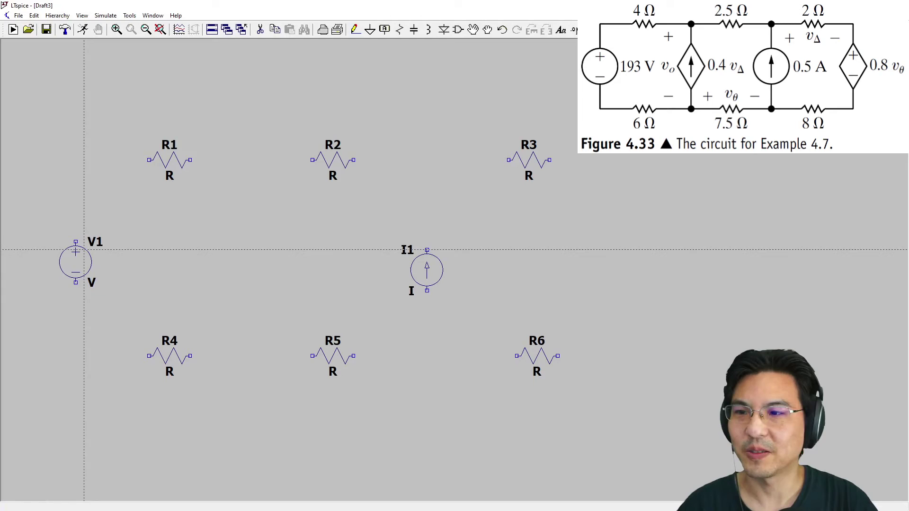
pyautogui.click(75, 242)
pyautogui.click(76, 160)
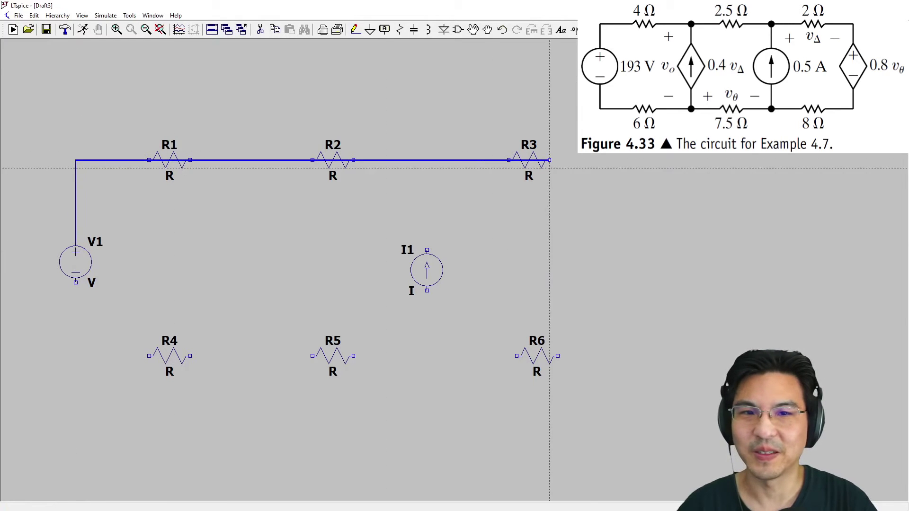
pyautogui.click(631, 161)
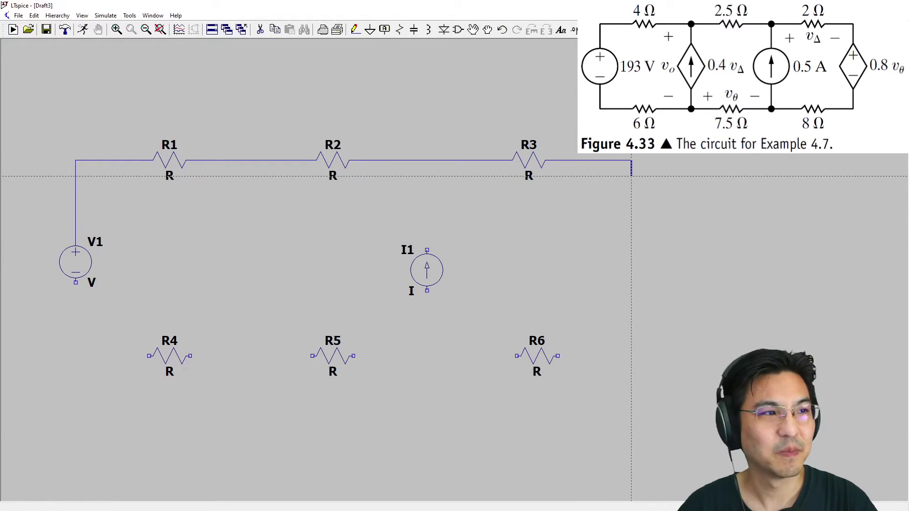
pyautogui.click(631, 356)
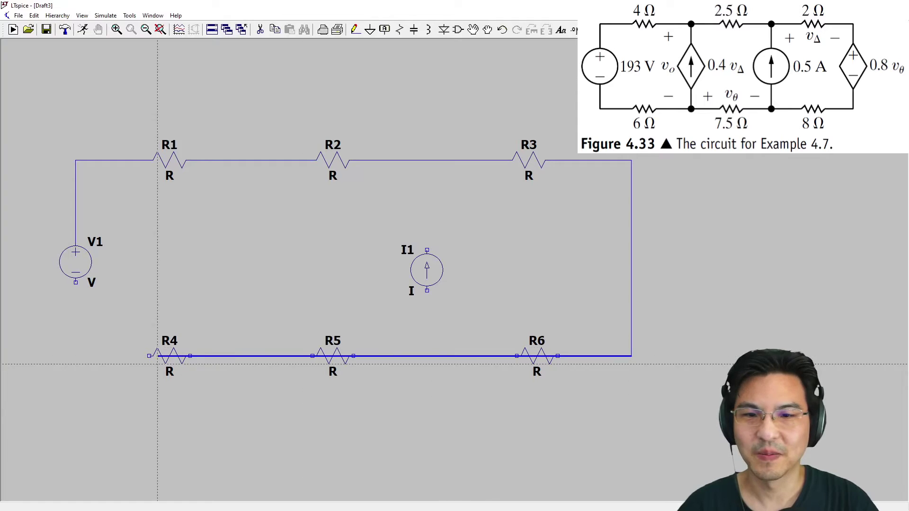
pyautogui.click(75, 356)
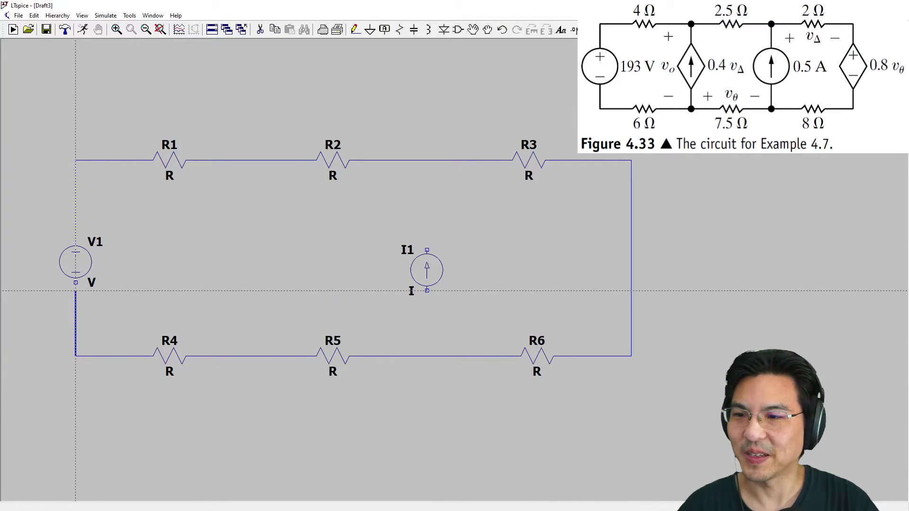
pyautogui.click(76, 283)
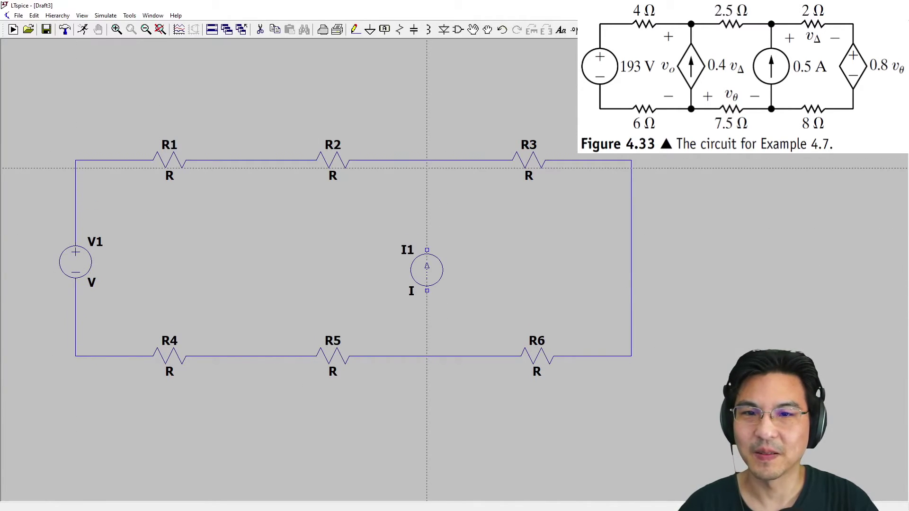
# Add vertical wires through I1 and between the R1/R2 and R4/R5 nodes
pyautogui.click(427, 160)
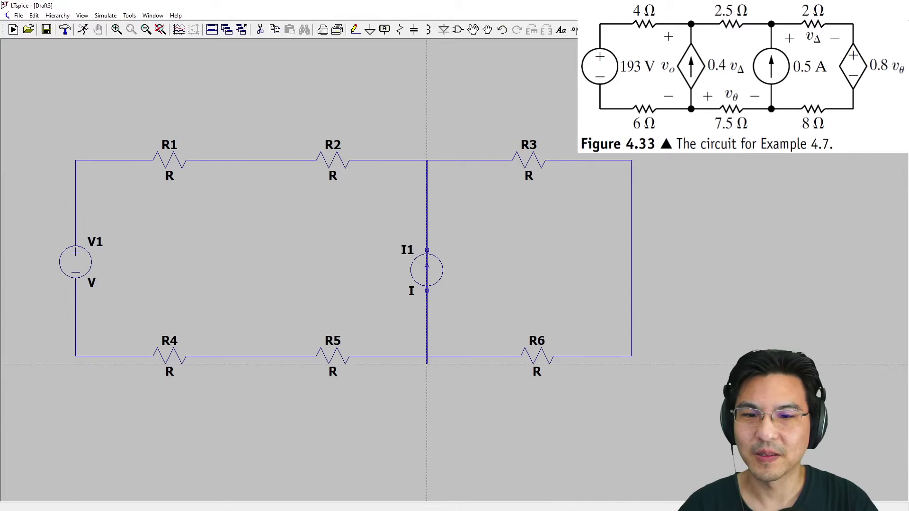
pyautogui.click(427, 356)
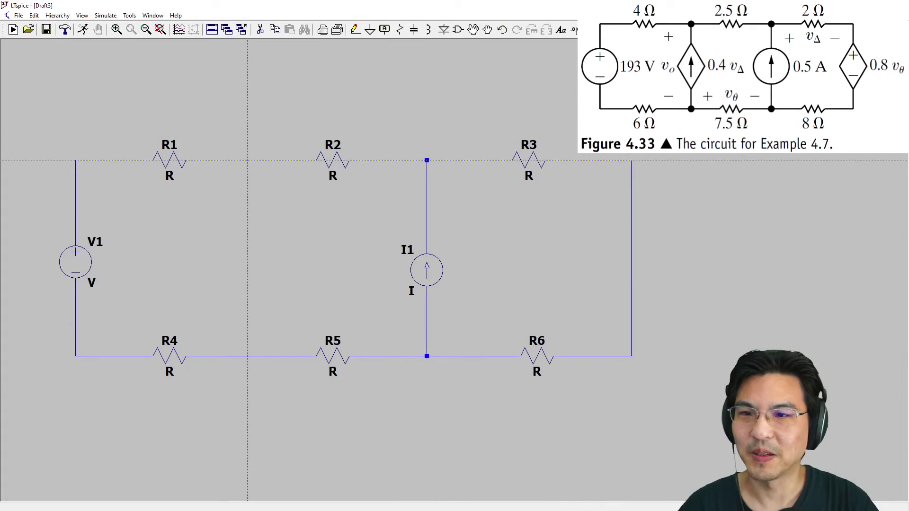
pyautogui.click(255, 161)
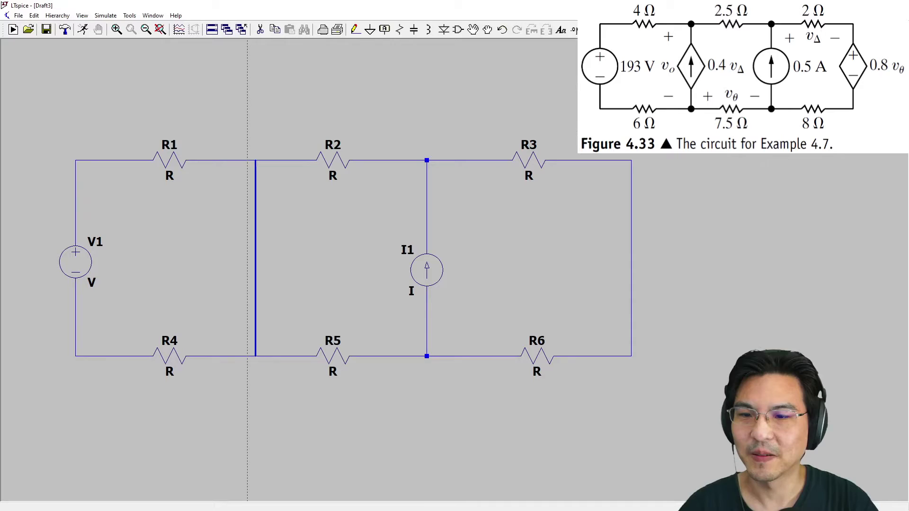
pyautogui.click(256, 356)
pyautogui.press('Escape')
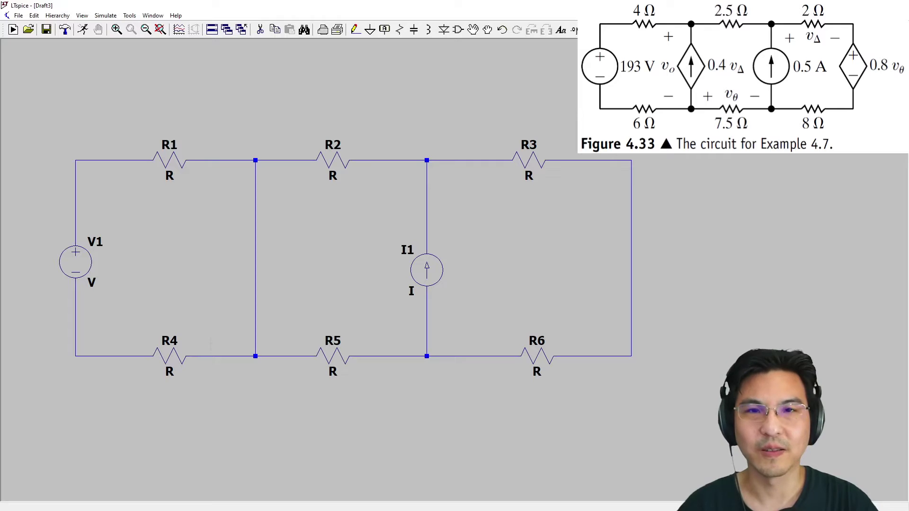
# Place voltage-controlled current source G1 in the R1/R2–R4/R5 branch
pyautogui.click(459, 31)
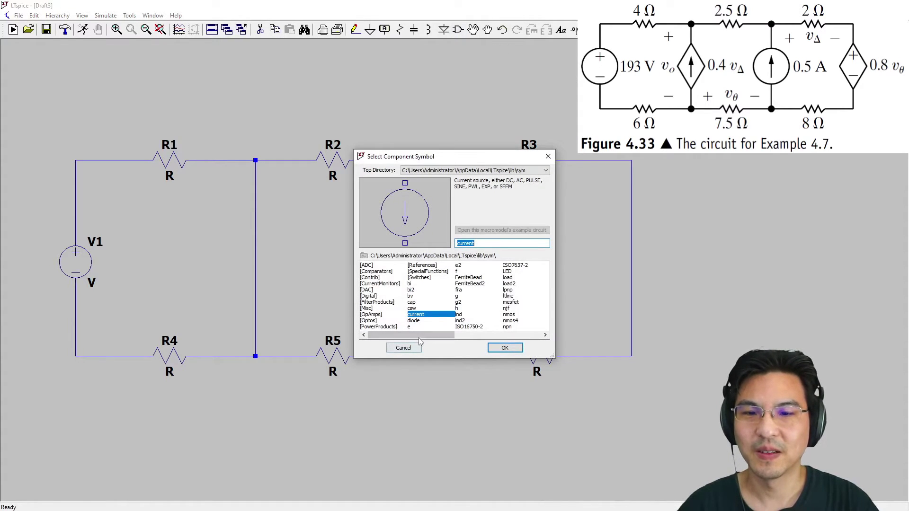
pyautogui.click(409, 327)
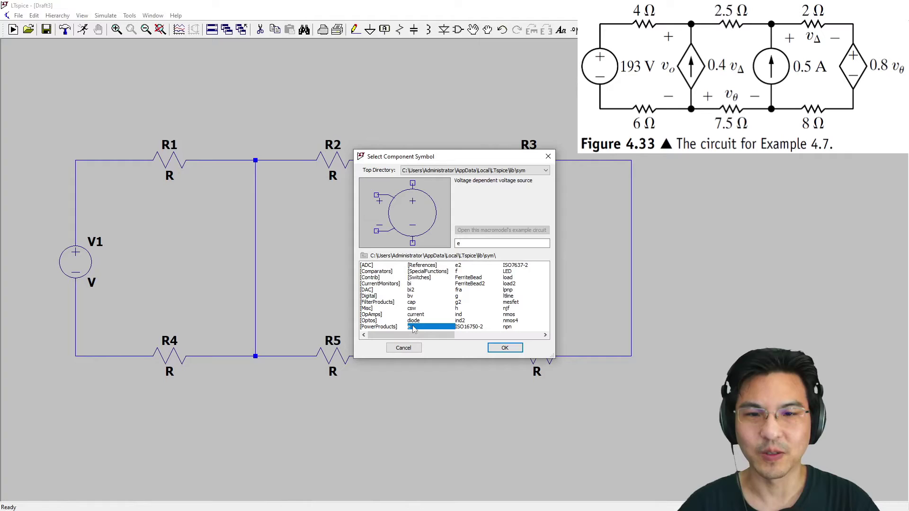
pyautogui.click(458, 272)
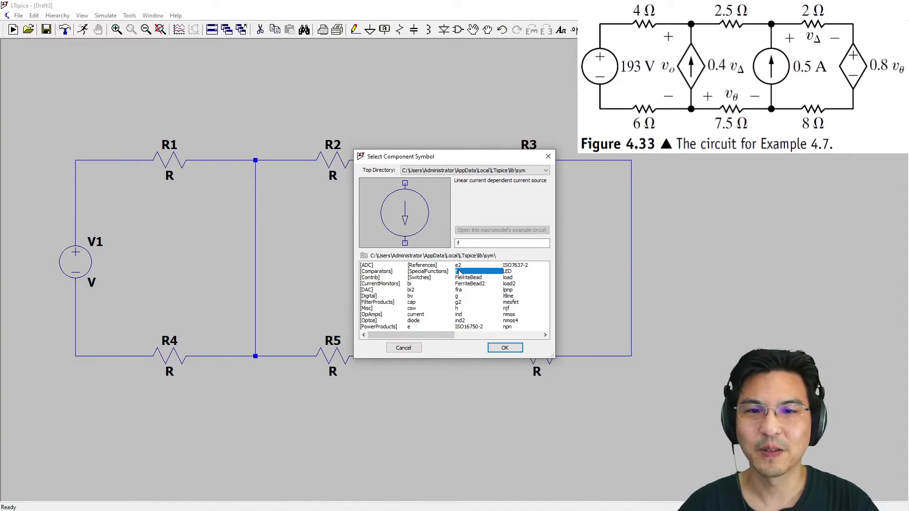
pyautogui.click(458, 297)
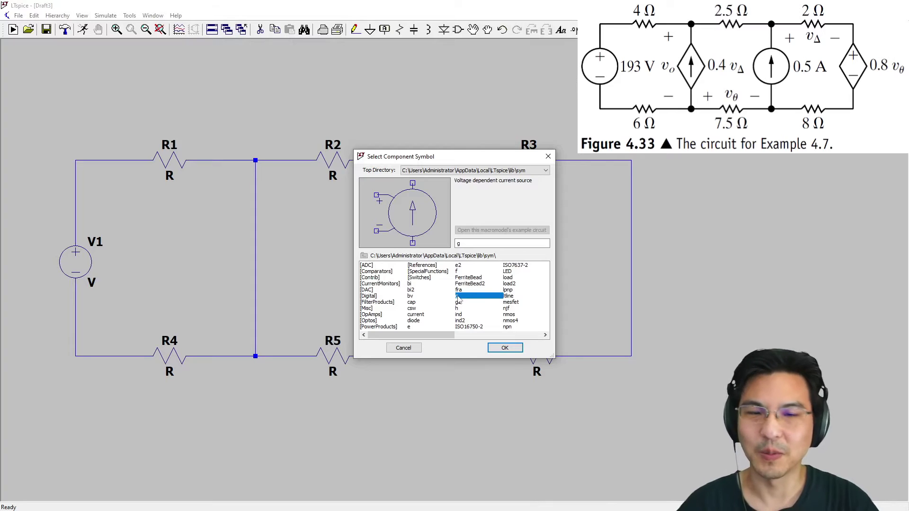
pyautogui.click(458, 309)
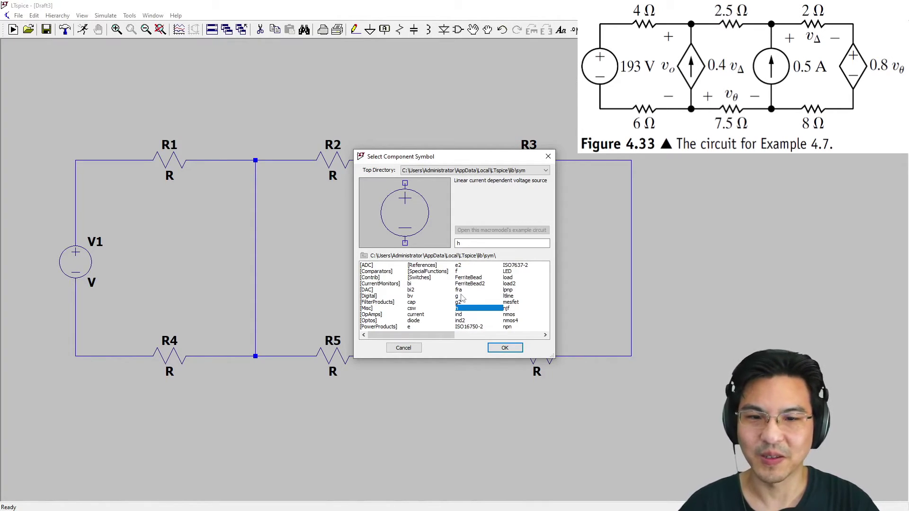
pyautogui.click(459, 297)
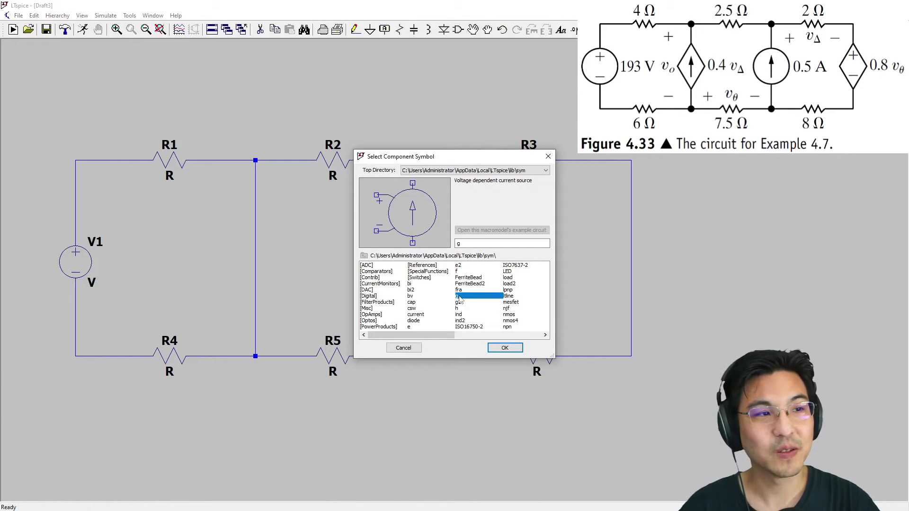
pyautogui.click(505, 348)
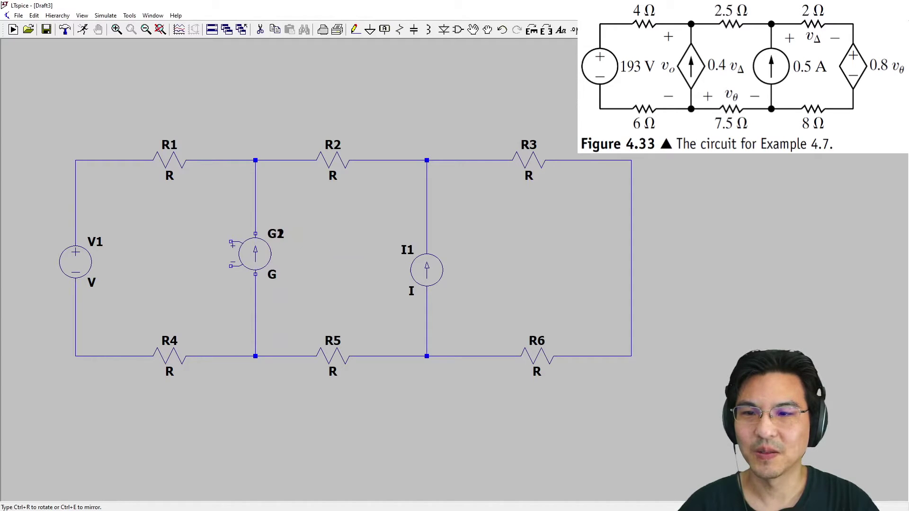
pyautogui.press('Escape')
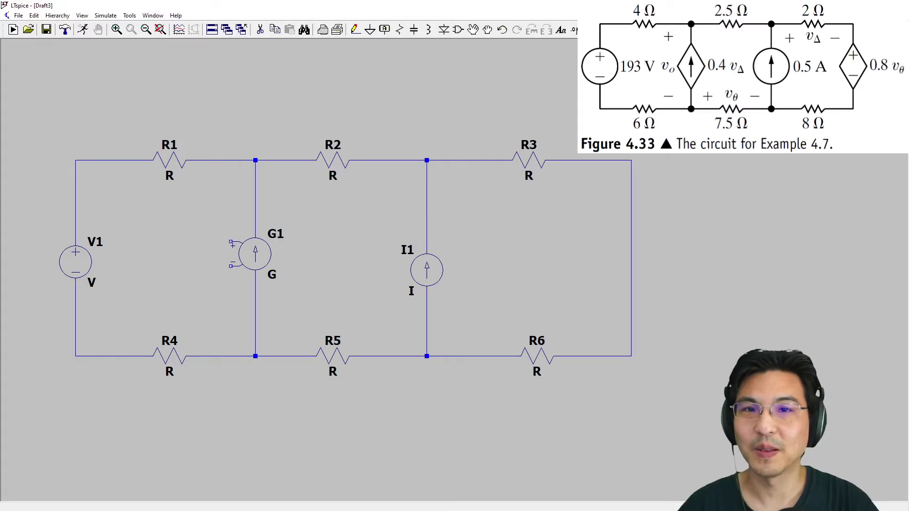
# Select voltage-controlled voltage source part 'e' to place as E1
pyautogui.click(458, 29)
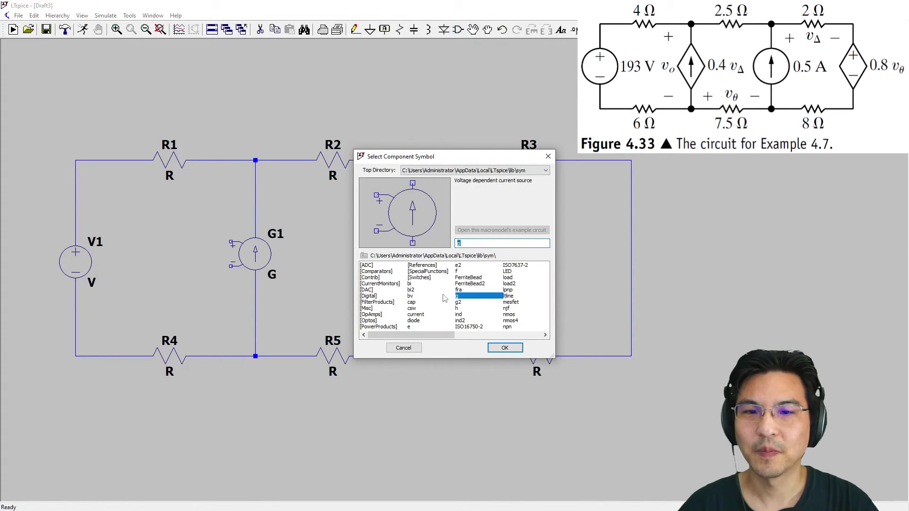
pyautogui.click(456, 272)
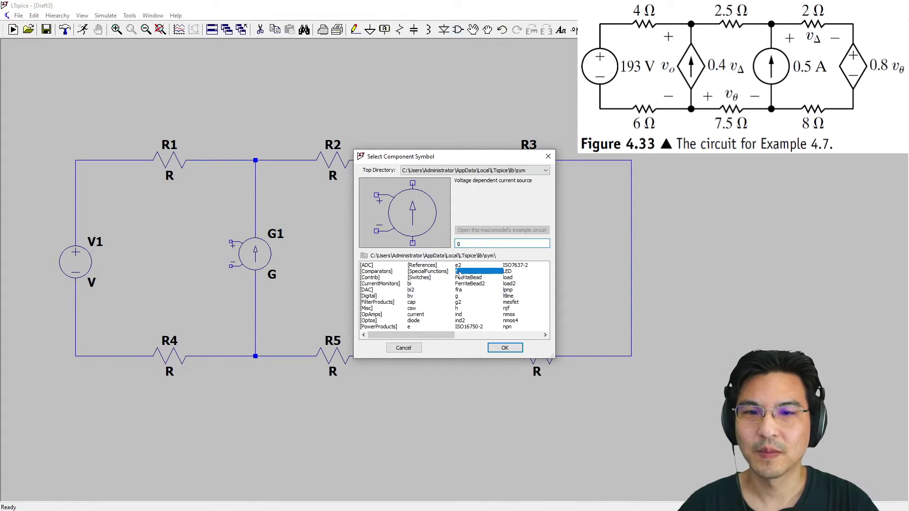
pyautogui.click(410, 327)
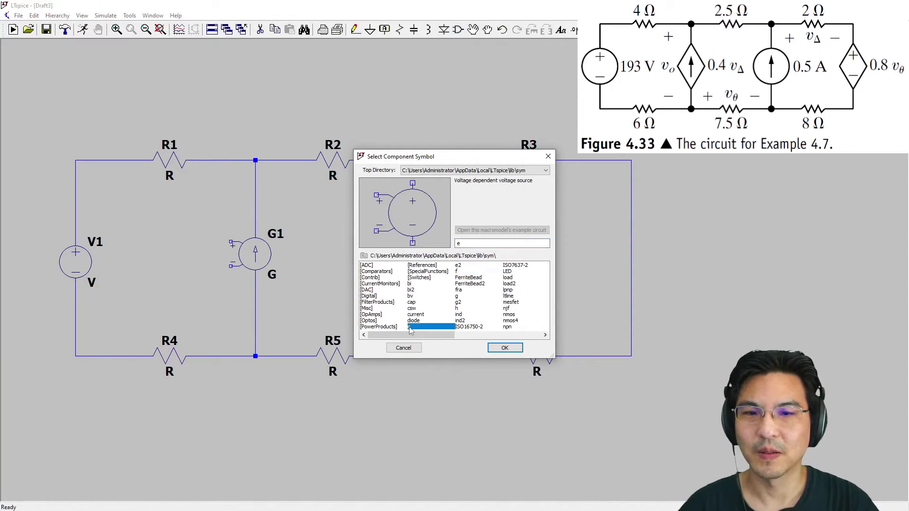
pyautogui.click(498, 351)
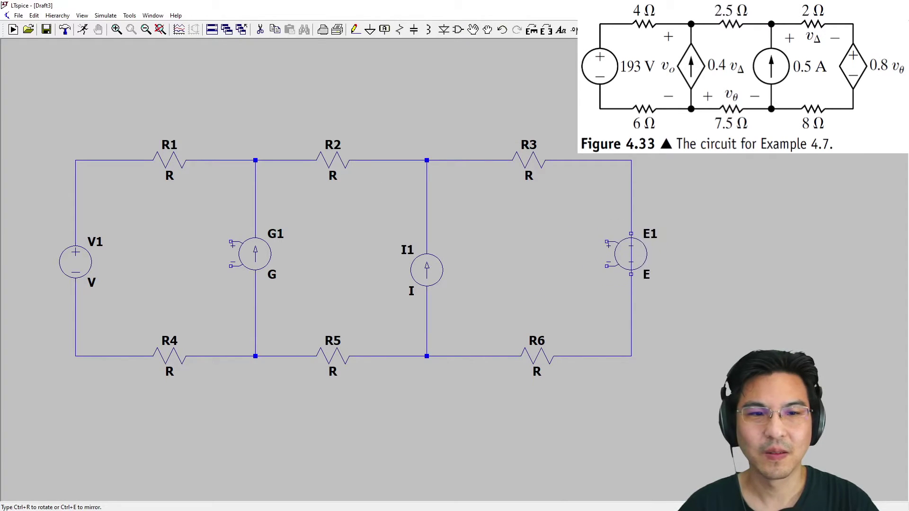
# Drop E1 onto the right-hand wire between R3 and R6
pyautogui.click(632, 233)
pyautogui.rightClick(559, 255)
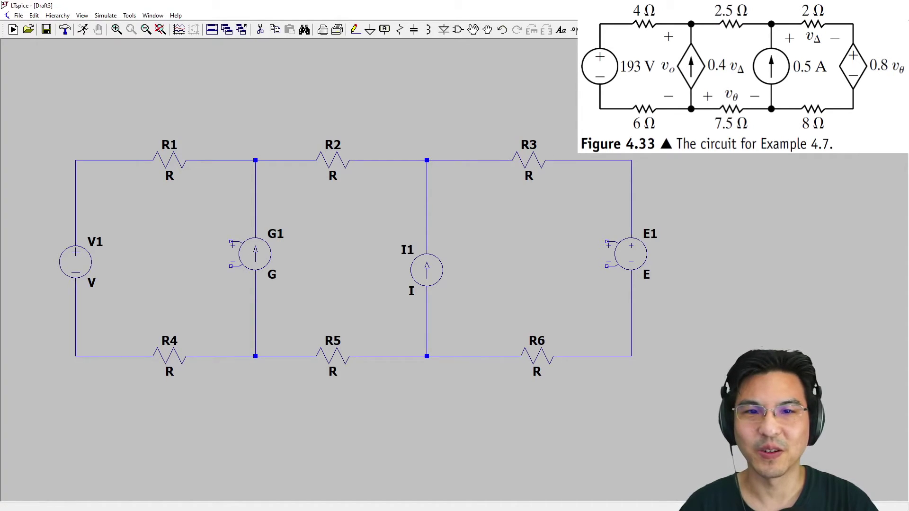
# Set R3's resistance to 2 Ω
pyautogui.rightClick(536, 160)
pyautogui.write('2')
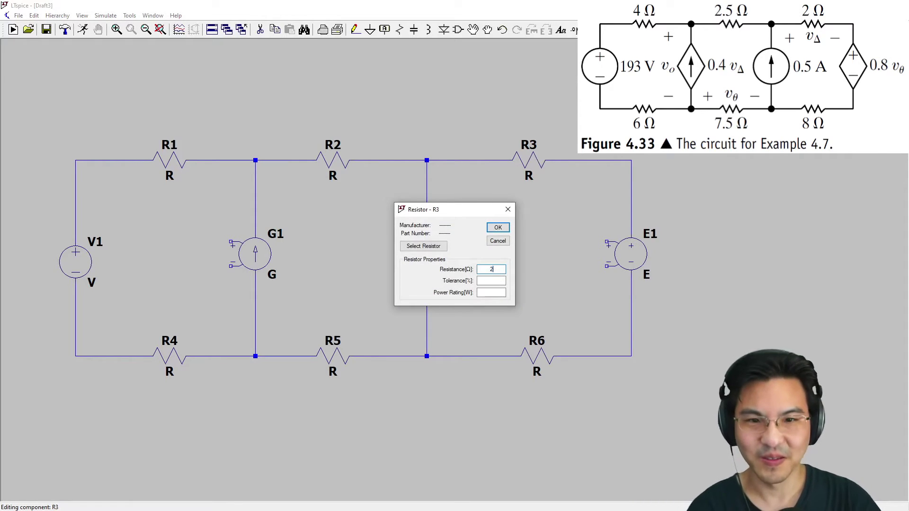
pyautogui.press('Return')
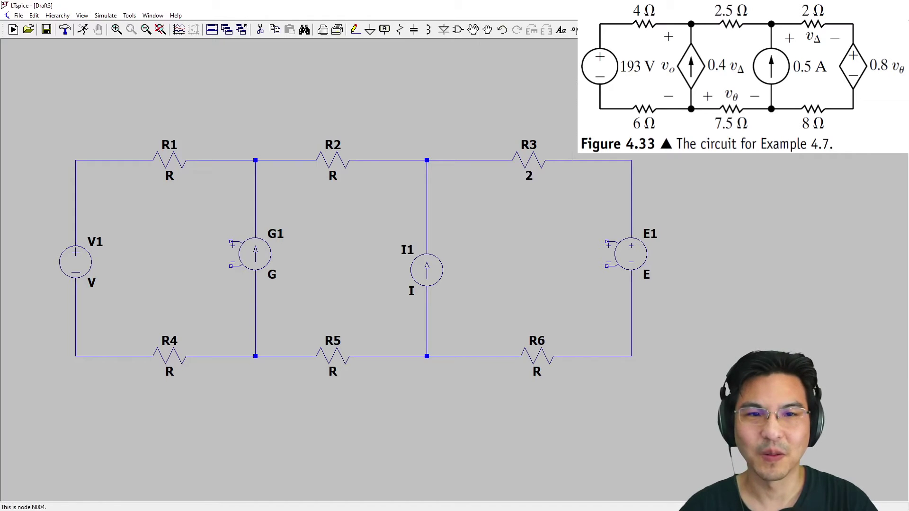
# Wire G1's + control input to the R2–R3 node and its − input to the R3–E1 node
pyautogui.click(355, 30)
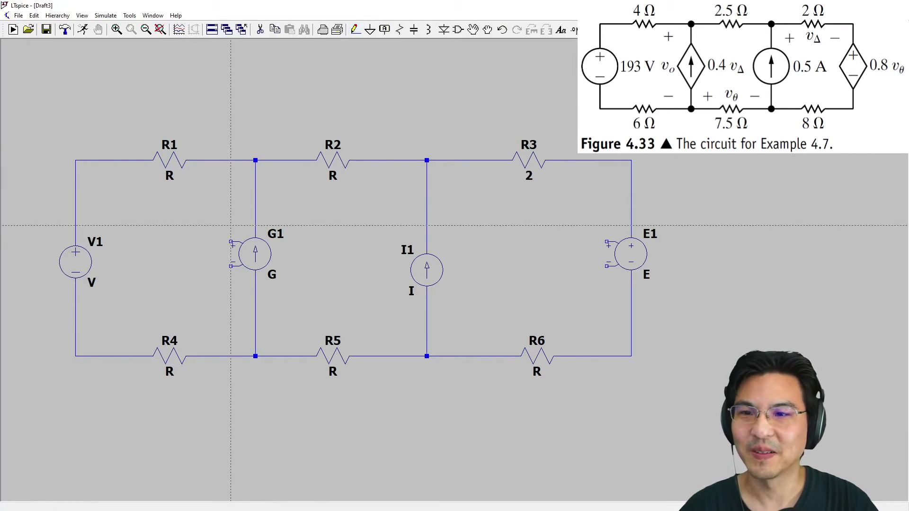
pyautogui.click(232, 242)
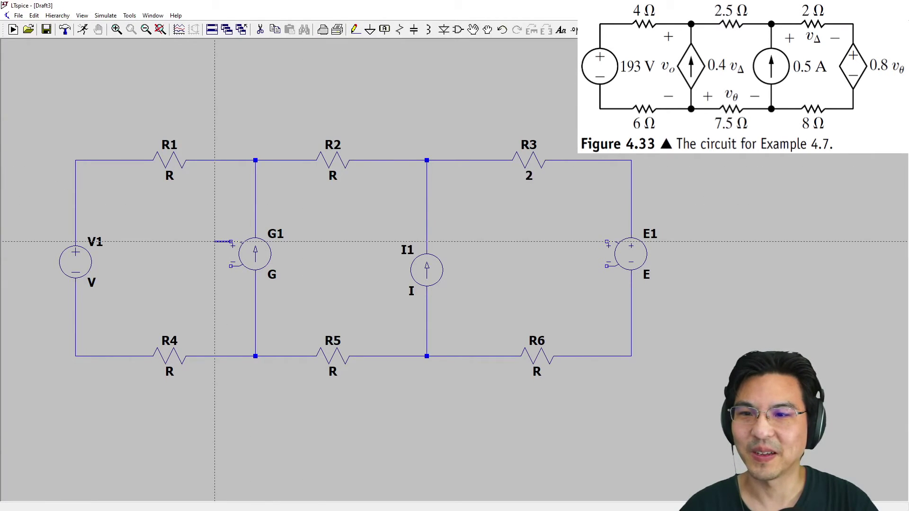
pyautogui.click(215, 119)
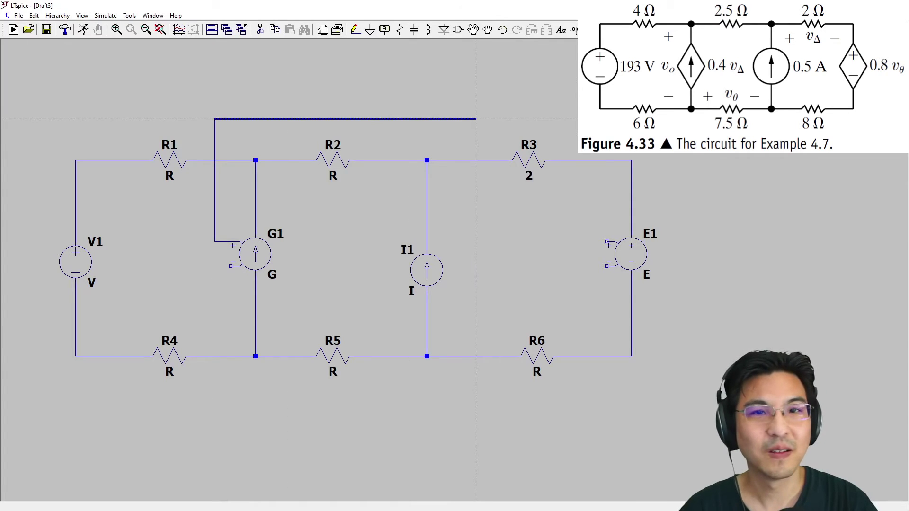
pyautogui.click(476, 161)
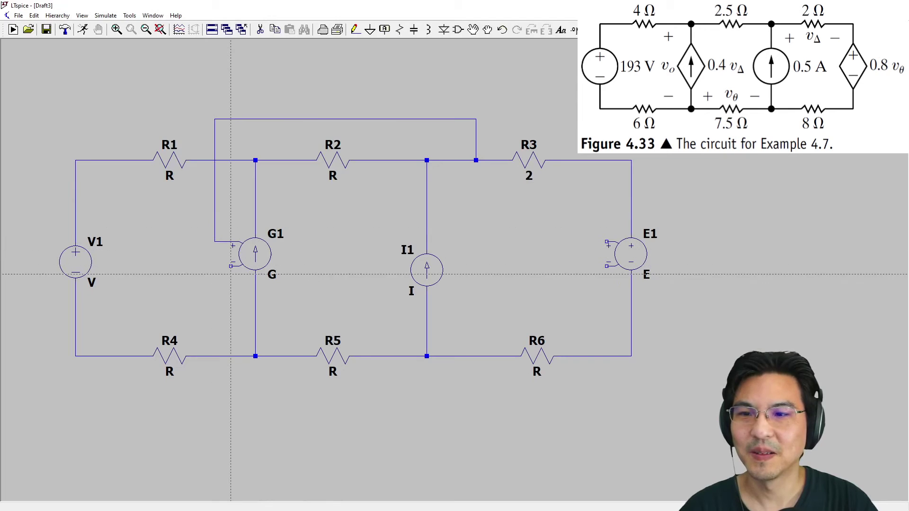
pyautogui.click(231, 266)
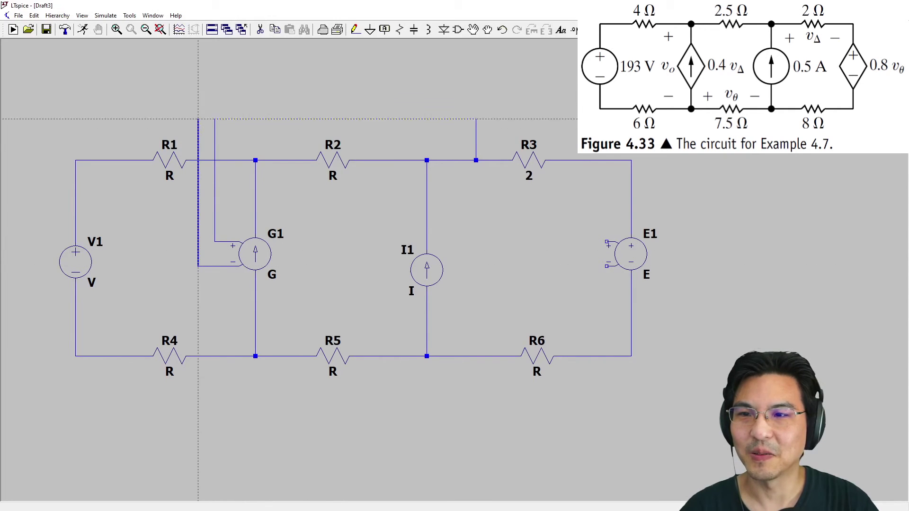
pyautogui.click(198, 95)
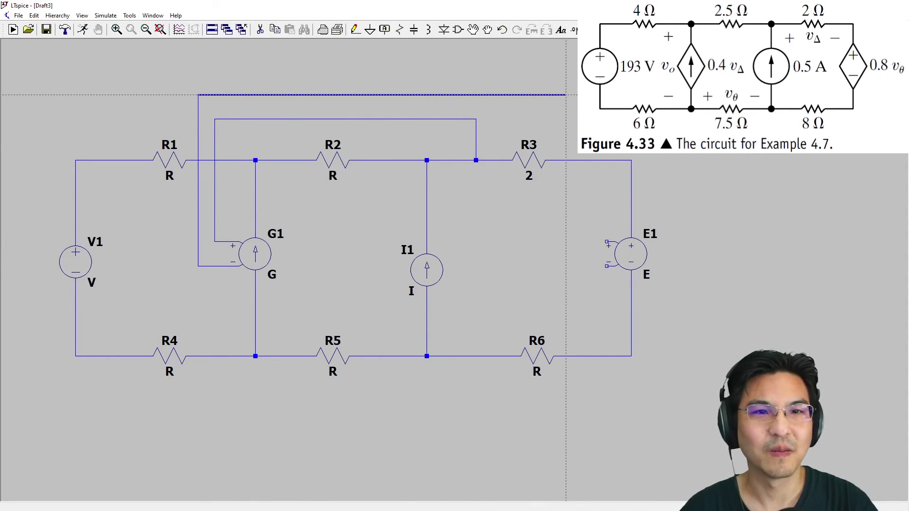
pyautogui.click(574, 160)
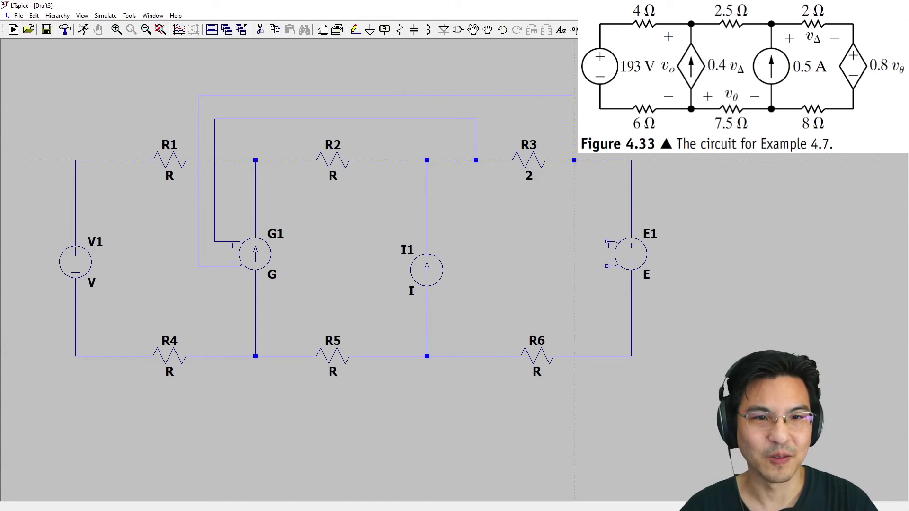
# Shift resistor R1 slightly to the left
pyautogui.click(488, 29)
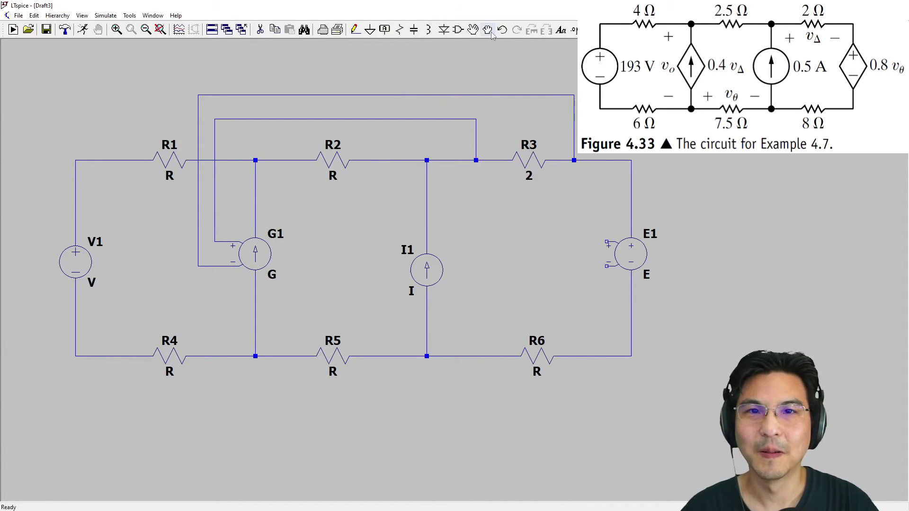
pyautogui.click(184, 164)
pyautogui.click(143, 164)
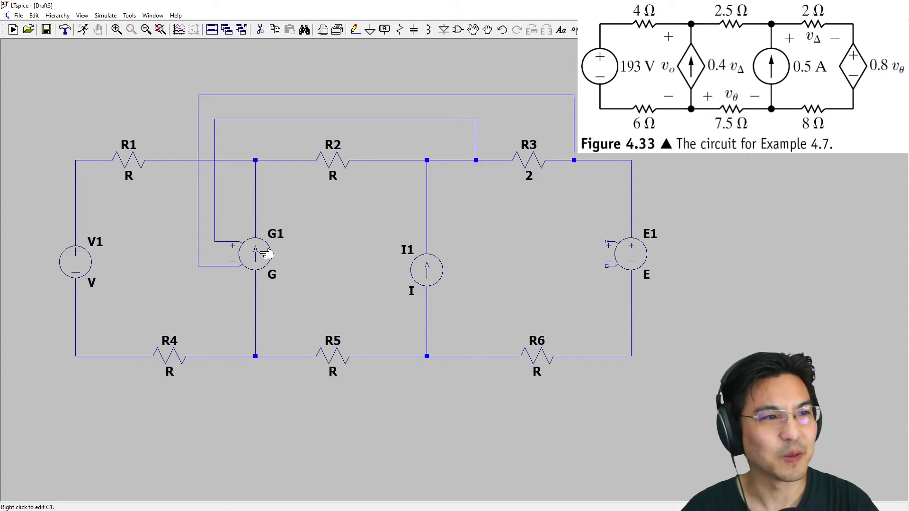
# Set G1's gain value to 0.4
pyautogui.rightClick(266, 254)
pyautogui.click(420, 280)
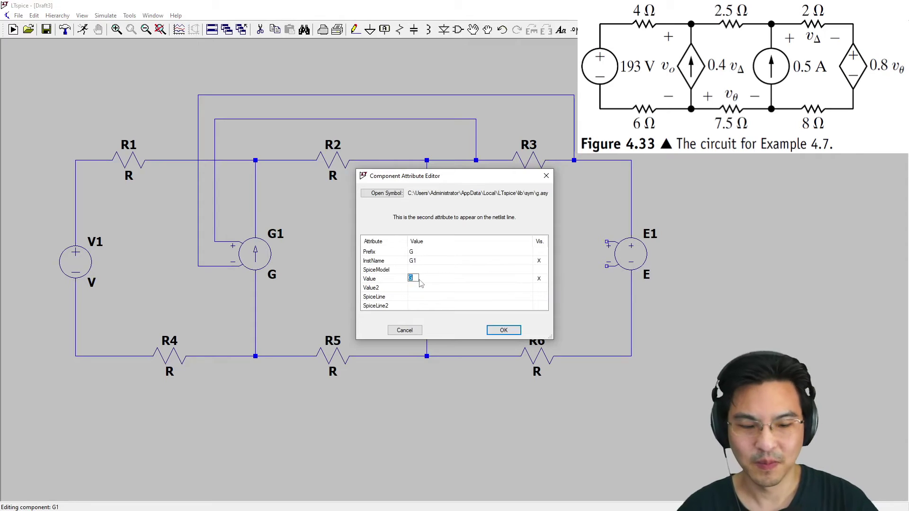
pyautogui.write('0.4')
pyautogui.press('Return')
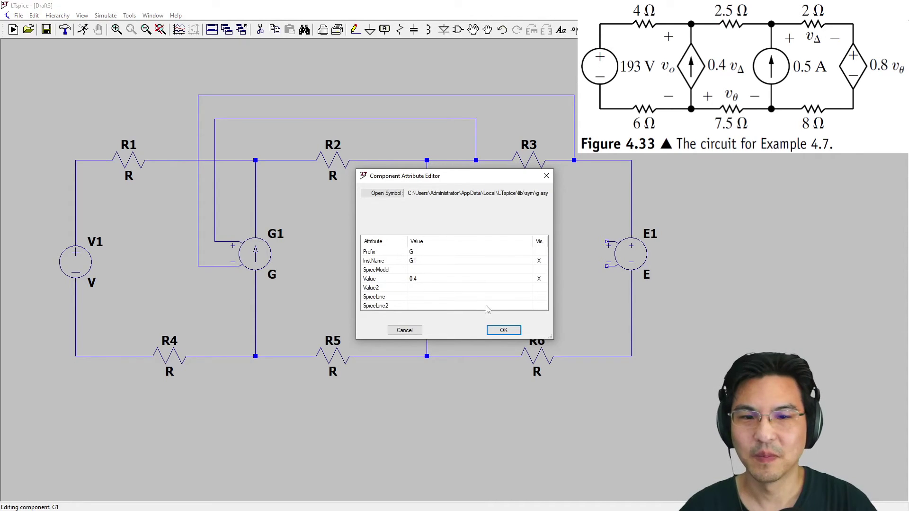
pyautogui.click(504, 330)
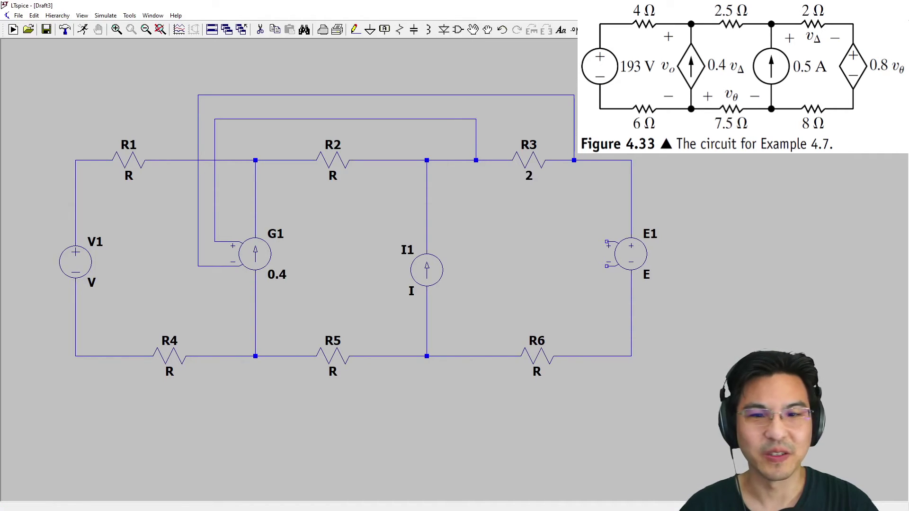
# Set R5's resistance to 7.5 Ω
pyautogui.rightClick(336, 358)
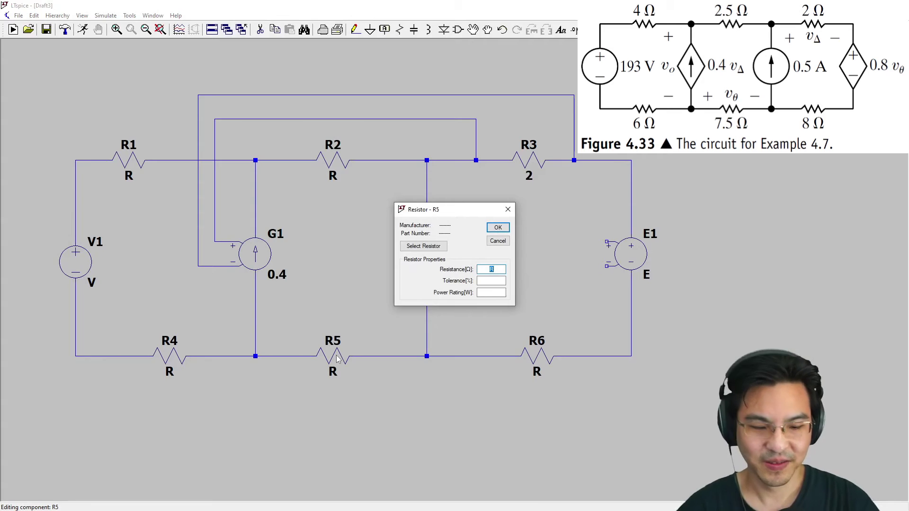
pyautogui.write('7.5')
pyautogui.press('Return')
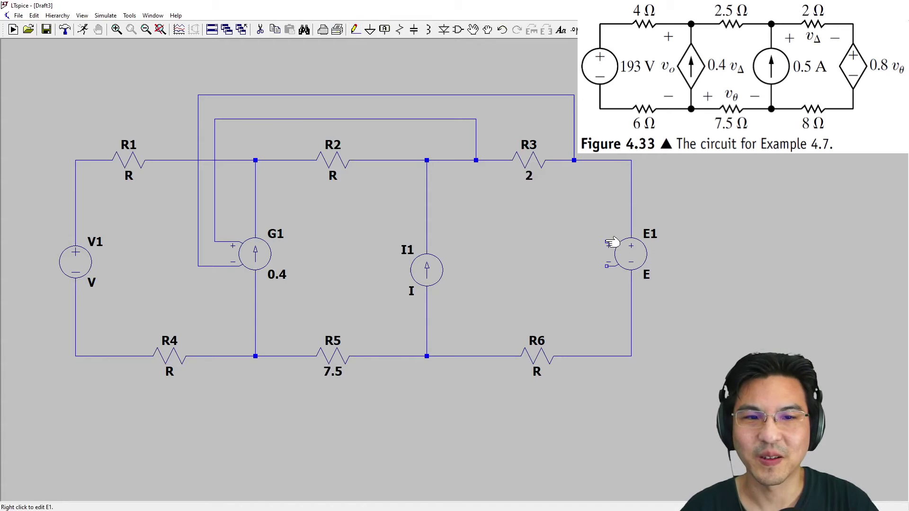
# Wire E1's positive control input below the circuit to R5's left end
pyautogui.click(355, 30)
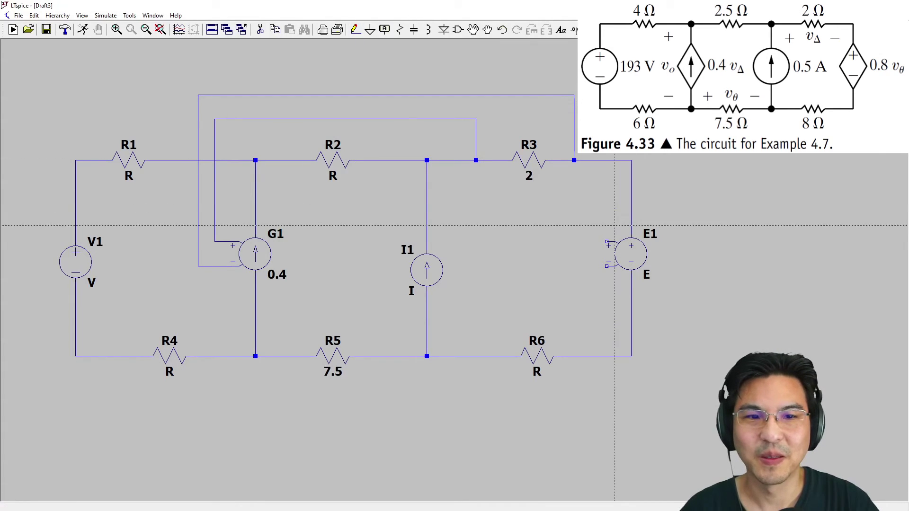
pyautogui.click(607, 242)
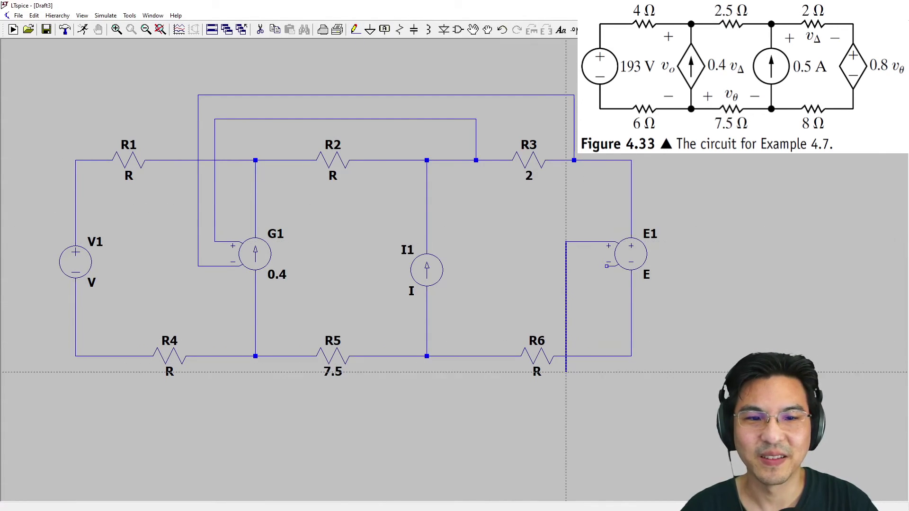
pyautogui.click(566, 405)
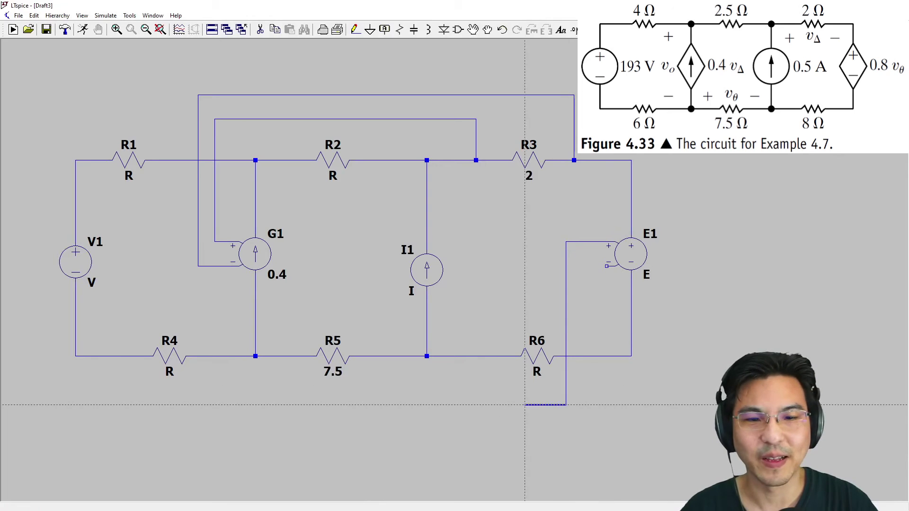
pyautogui.click(288, 356)
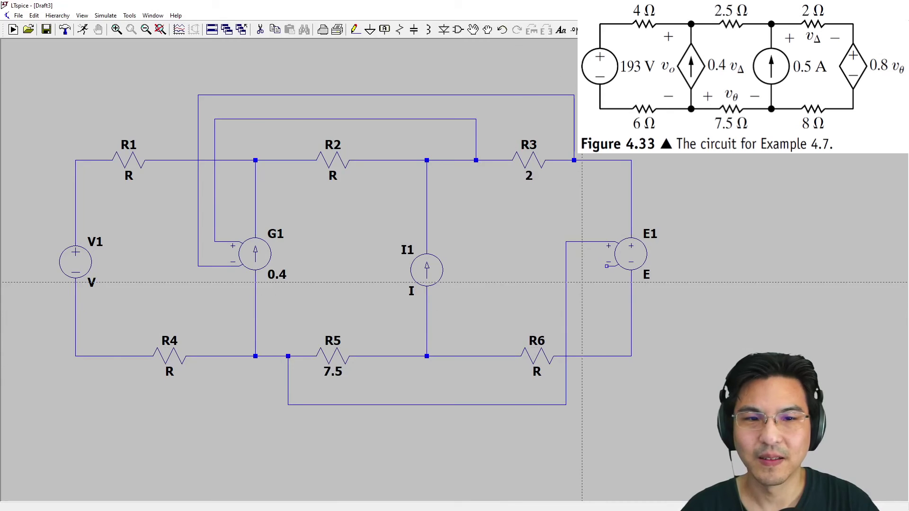
# Route E1's negative control input below the circuit to the bottom wire between R5 and I1
pyautogui.click(608, 266)
pyautogui.click(582, 266)
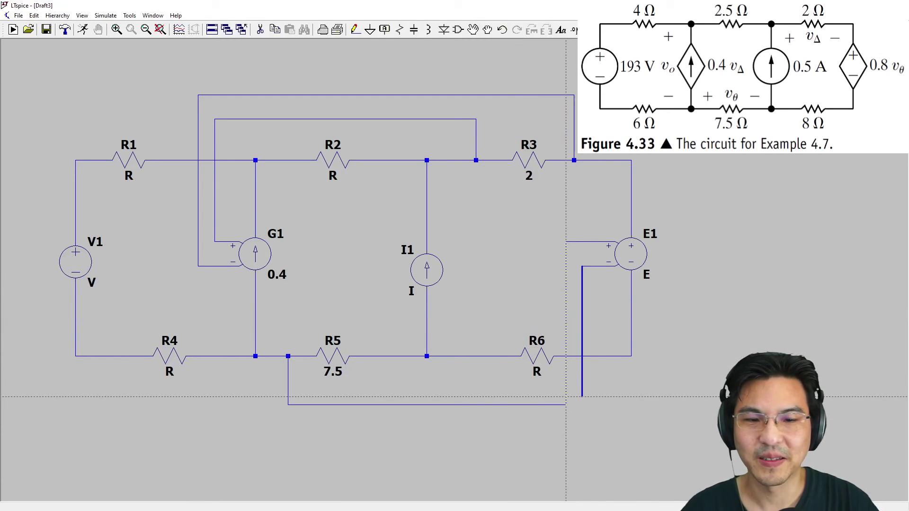
pyautogui.click(582, 389)
pyautogui.click(386, 389)
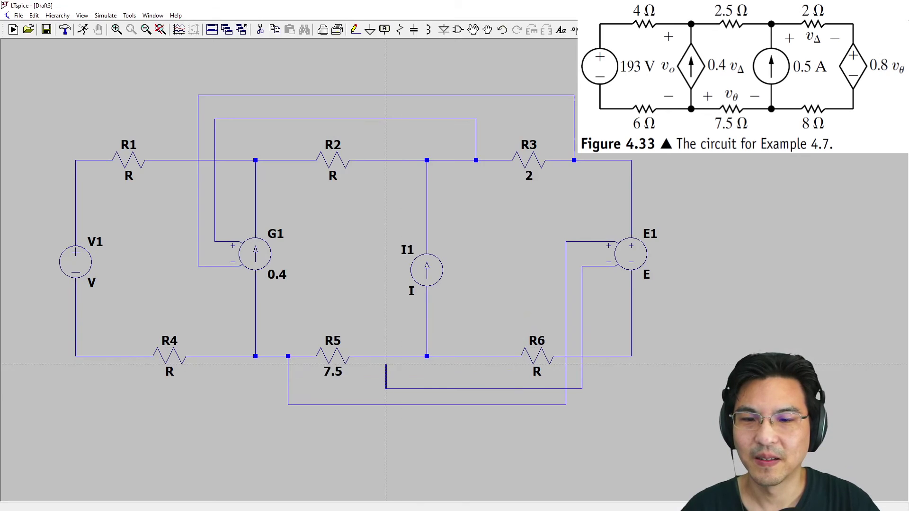
pyautogui.click(386, 356)
pyautogui.rightClick(384, 444)
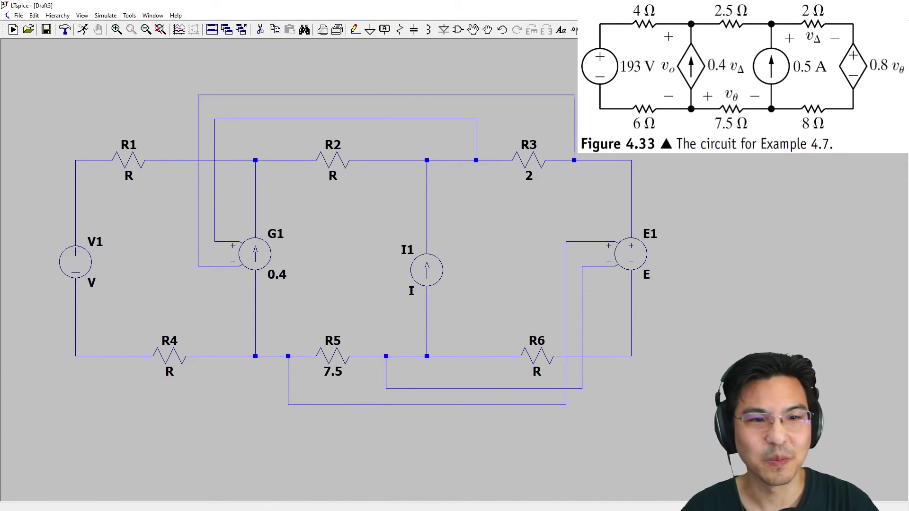
# Set the dependent source E1's gain value to 0.8
pyautogui.rightClick(633, 253)
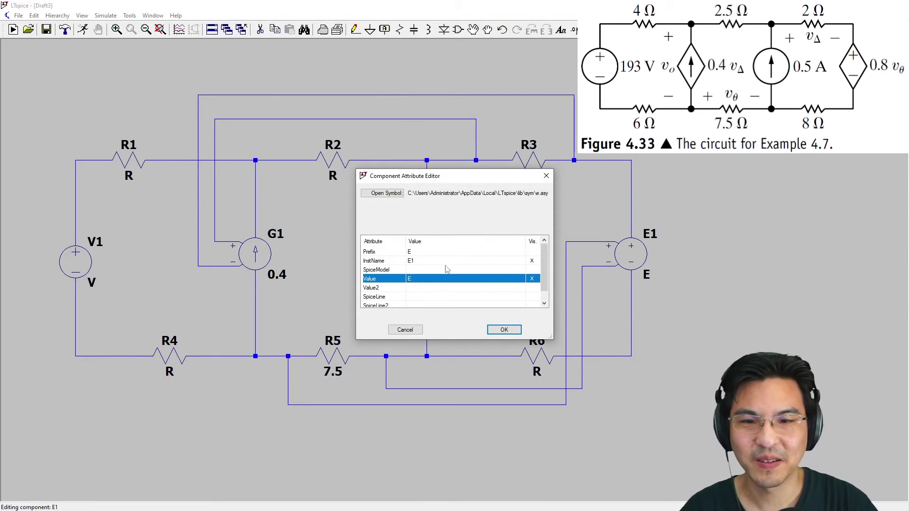
pyautogui.click(462, 279)
pyautogui.write('0.8')
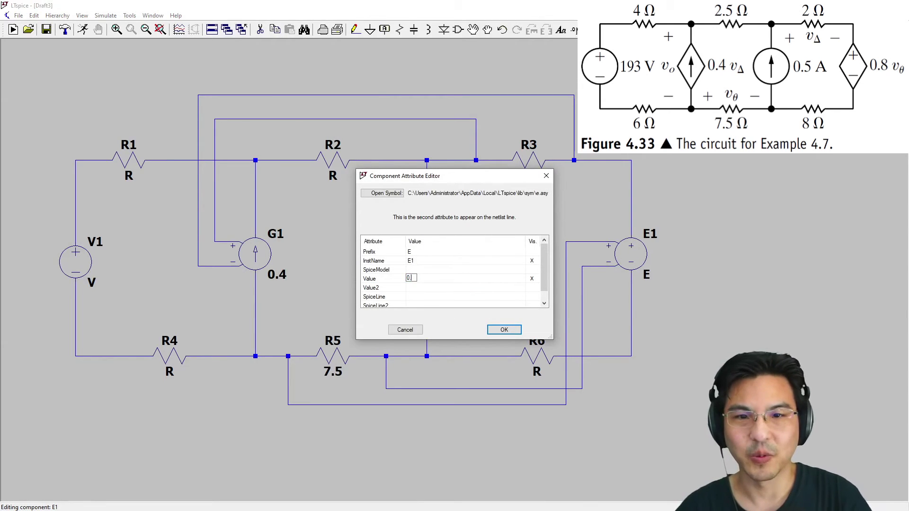
pyautogui.press('Return')
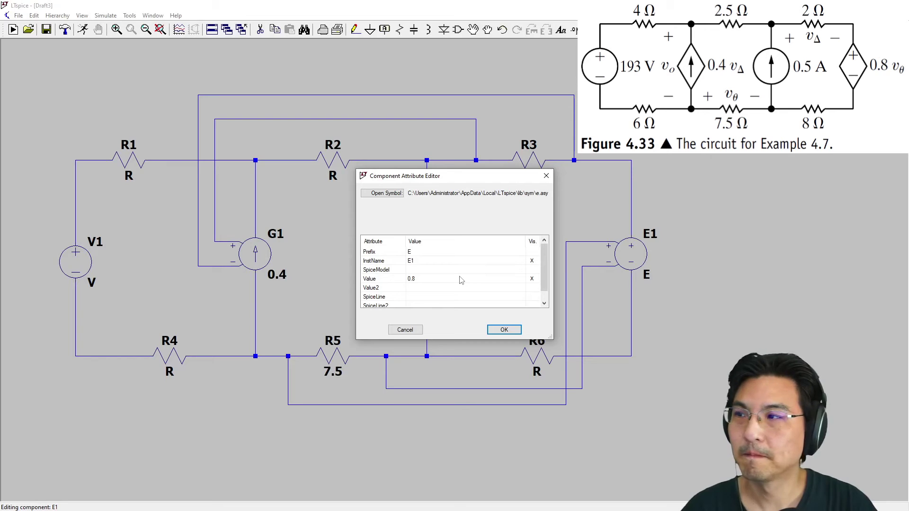
pyautogui.click(518, 330)
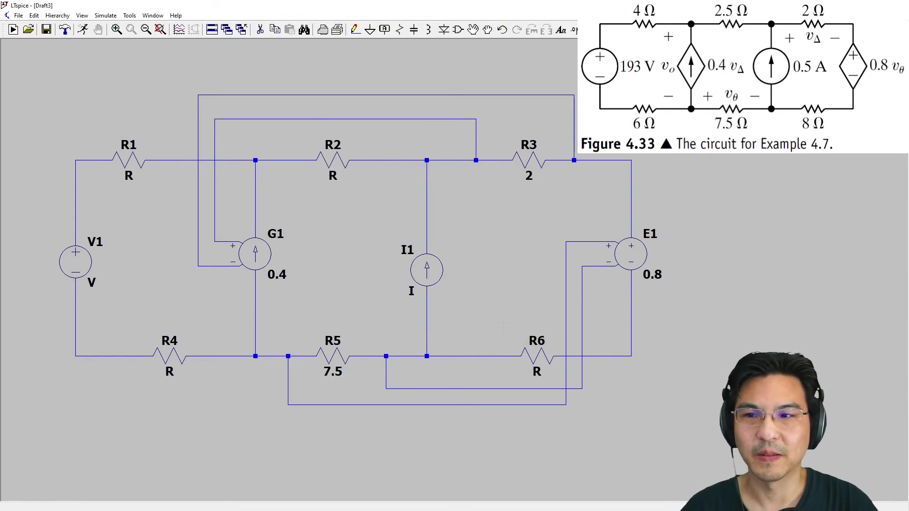
# Give V1 a DC value of 193 V and I1 a current of 0.5 A
pyautogui.rightClick(79, 271)
pyautogui.write('19')
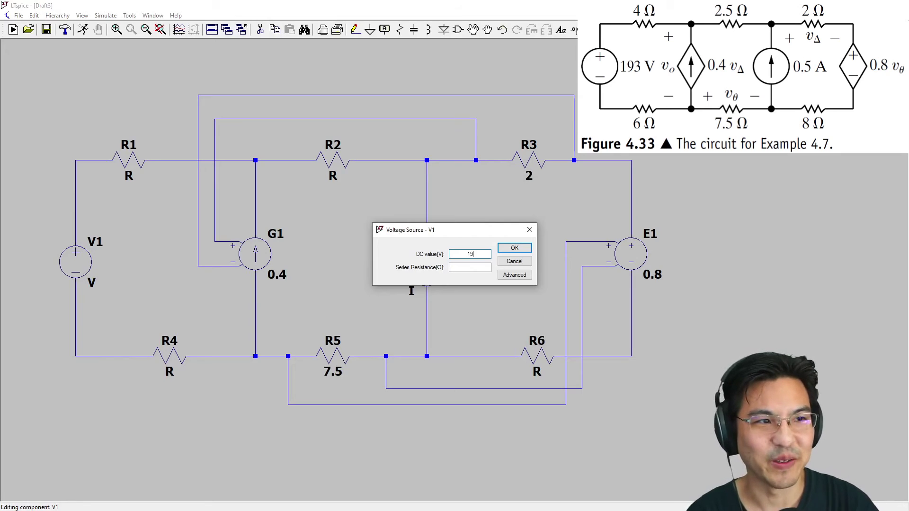
pyautogui.write('3')
pyautogui.press('Return')
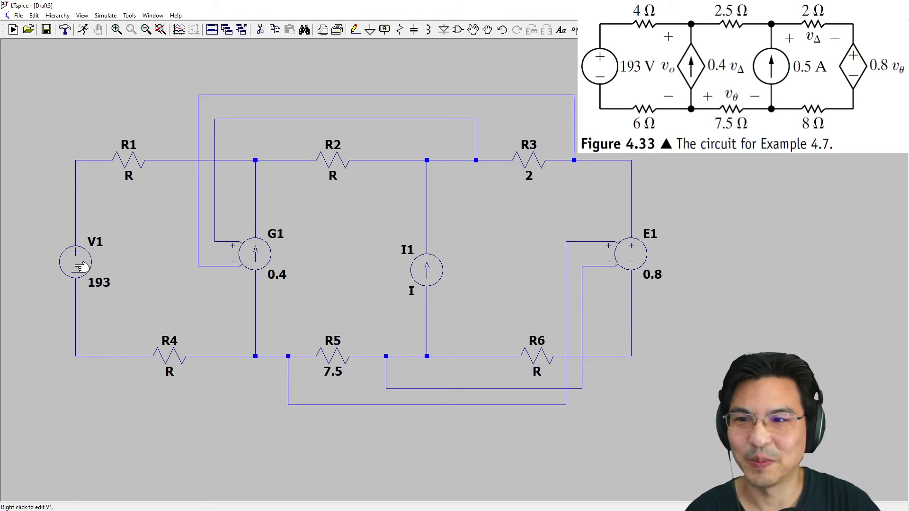
pyautogui.rightClick(443, 272)
pyautogui.write('0.5')
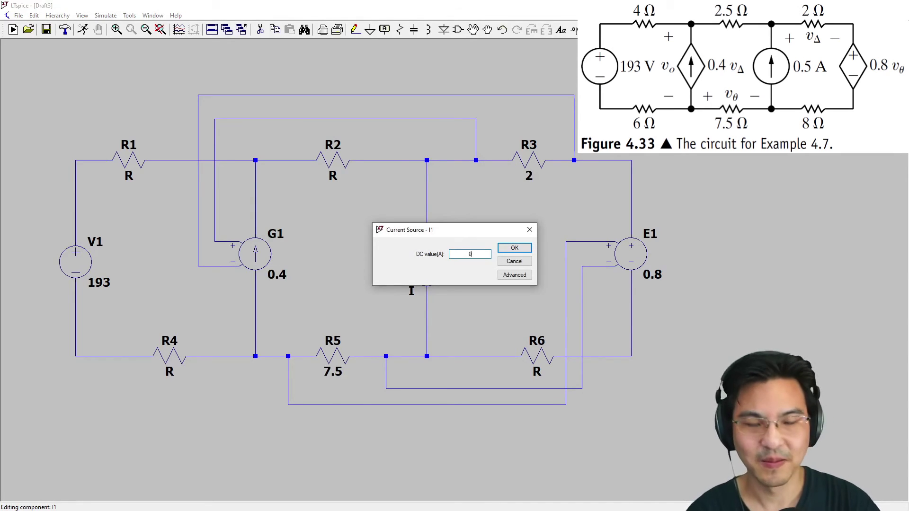
pyautogui.press('Return')
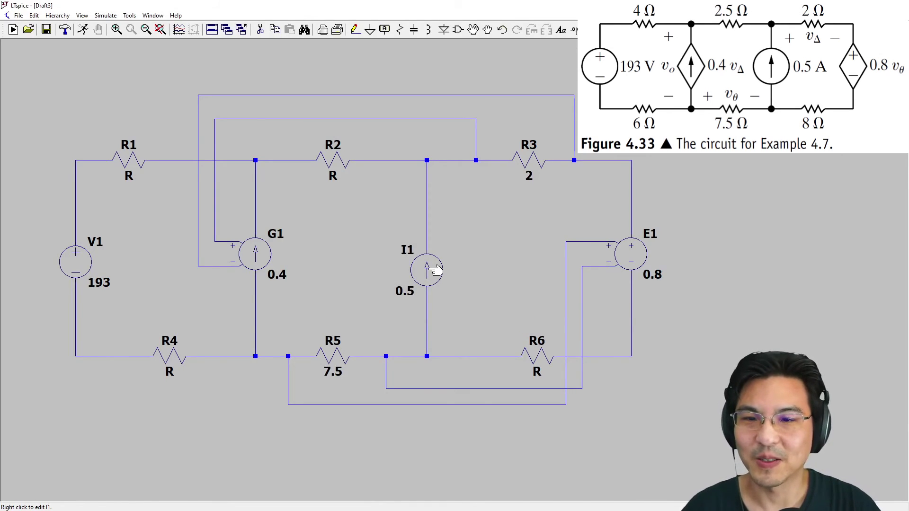
# Set resistor R1 to 4 Ω and R2 to 2.5 Ω
pyautogui.rightClick(136, 161)
pyautogui.write('4')
pyautogui.press('Return')
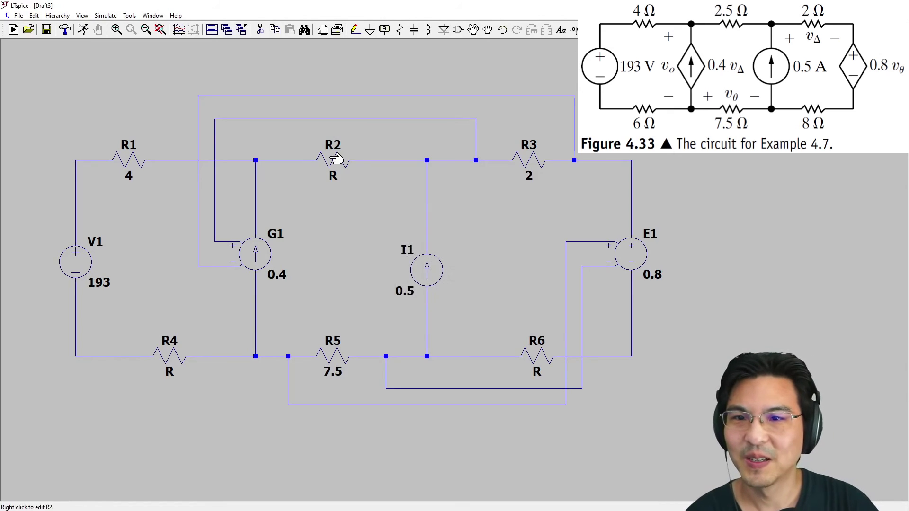
pyautogui.rightClick(336, 160)
pyautogui.write('2.5')
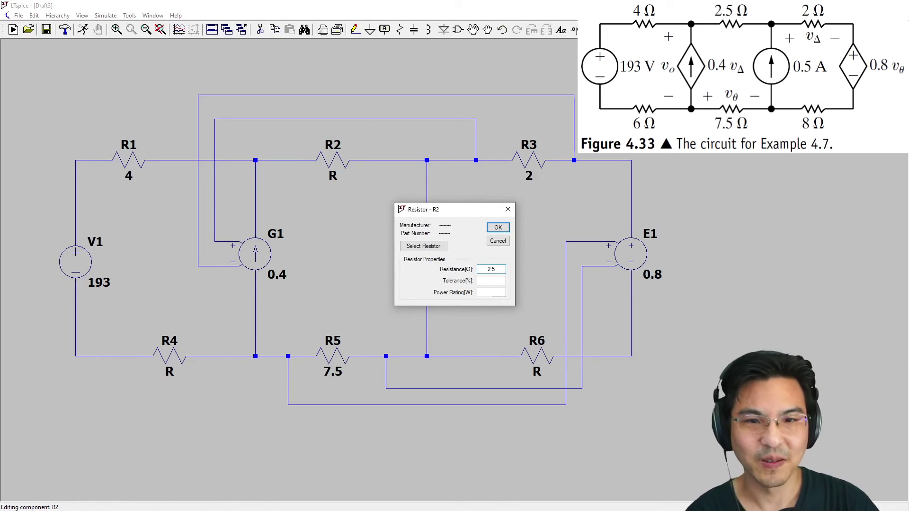
pyautogui.press('Return')
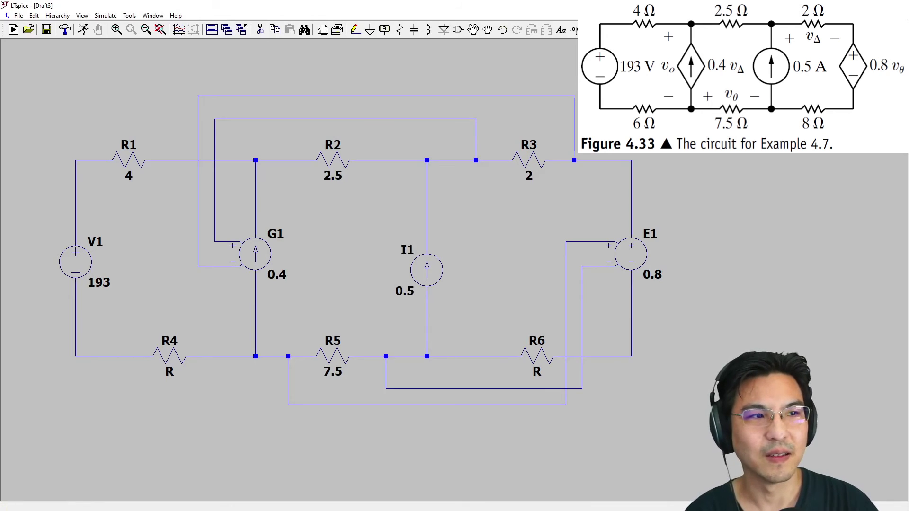
# Set resistor R4 to 6 Ω and R6 to 8 Ω
pyautogui.rightClick(171, 359)
pyautogui.write('6')
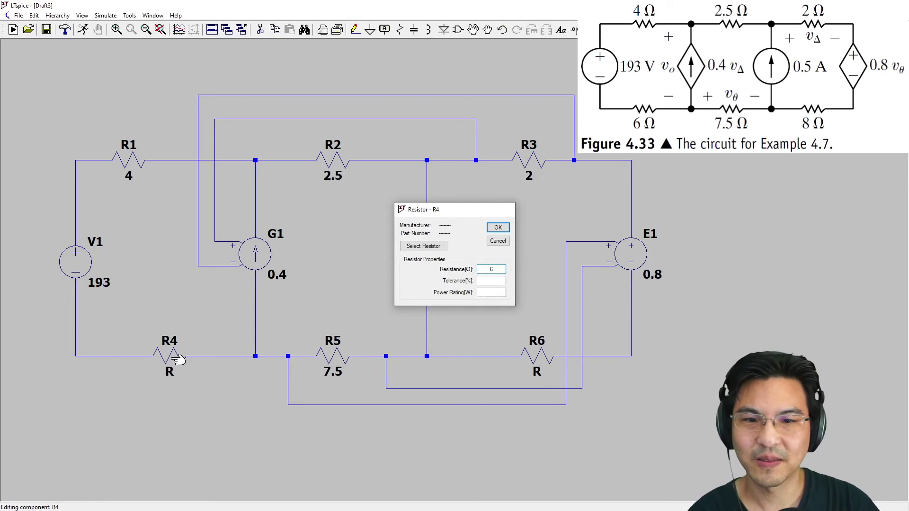
pyautogui.press('Return')
pyautogui.rightClick(540, 356)
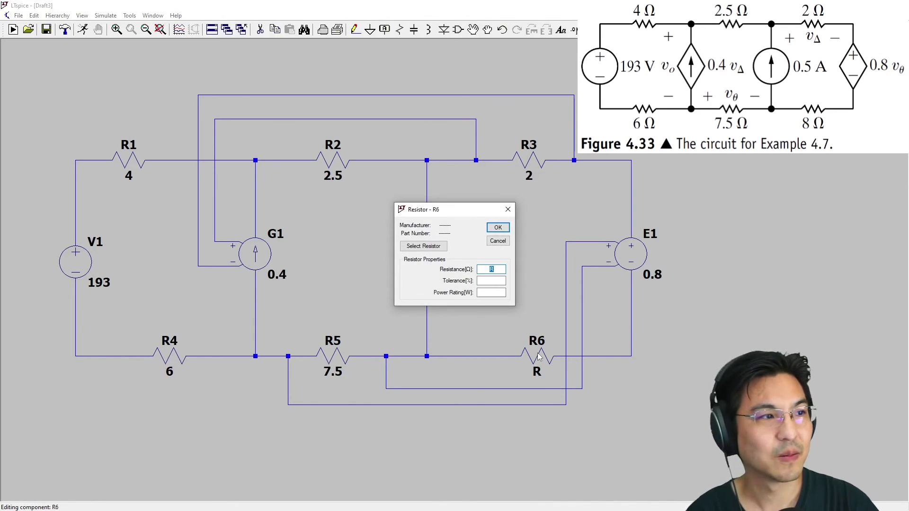
pyautogui.write('8')
pyautogui.press('Return')
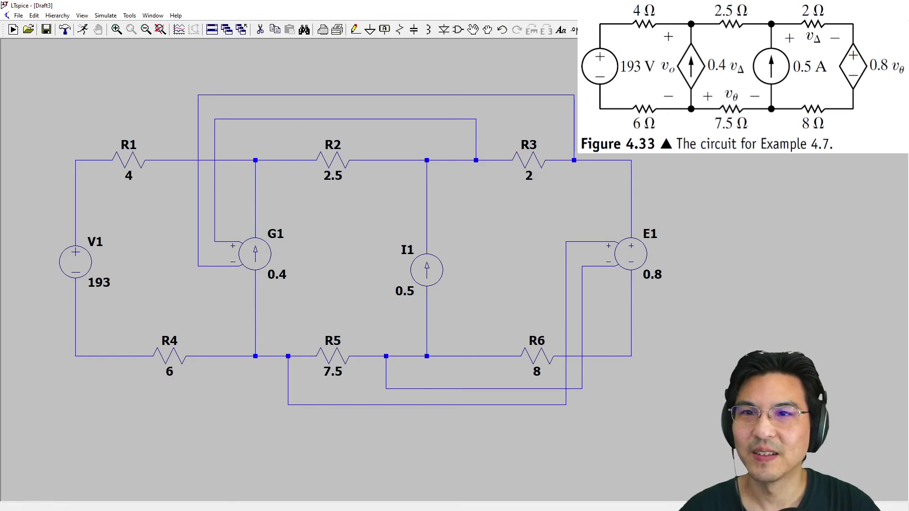
# Place a ground symbol below the G1/R4 node and wire it up to that node
pyautogui.click(370, 30)
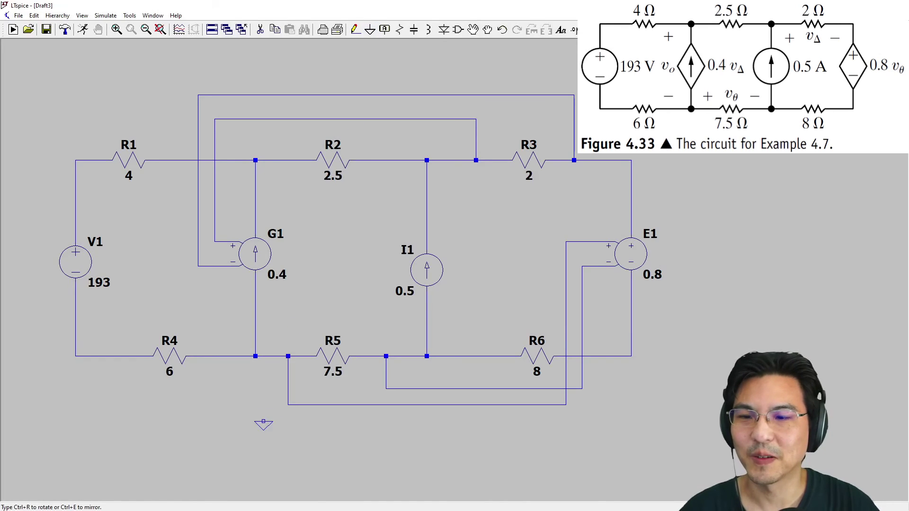
pyautogui.click(255, 388)
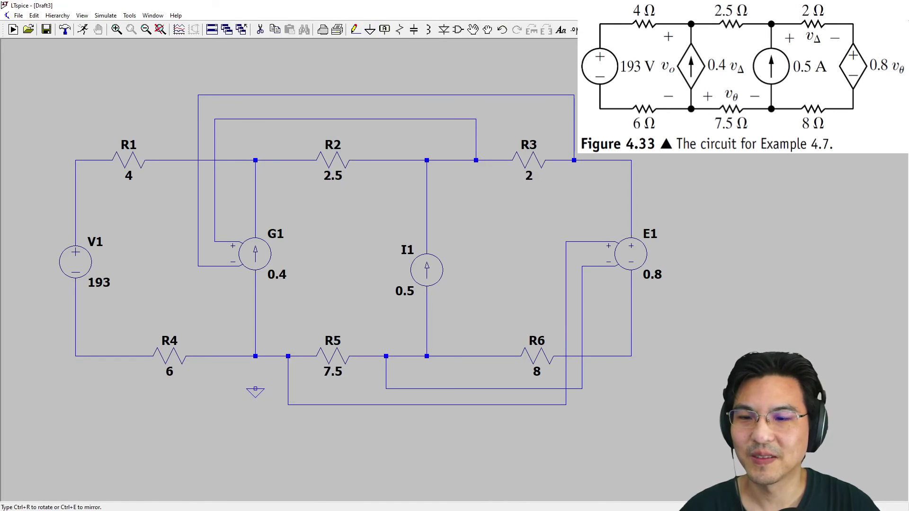
pyautogui.click(354, 30)
pyautogui.click(256, 389)
pyautogui.click(255, 356)
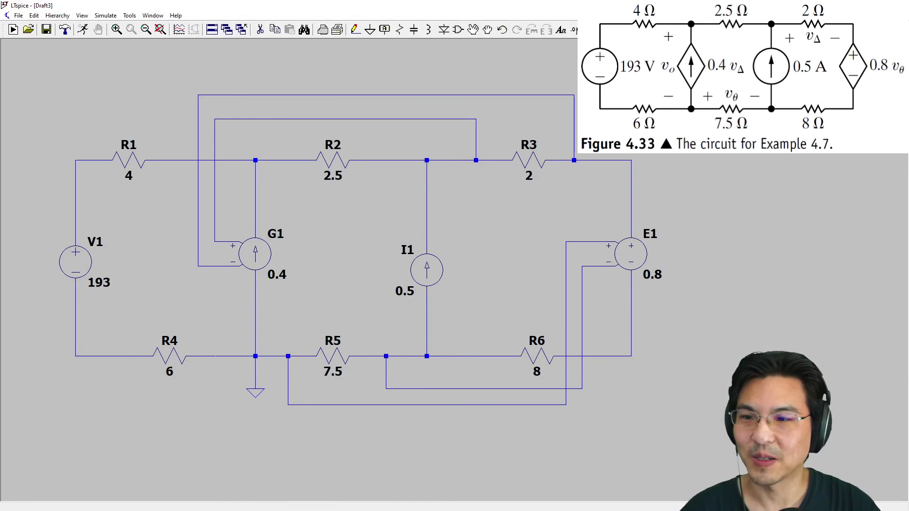
# Run a 1-second transient simulation, with the waveform plot as a top strip above the schematic
pyautogui.click(83, 30)
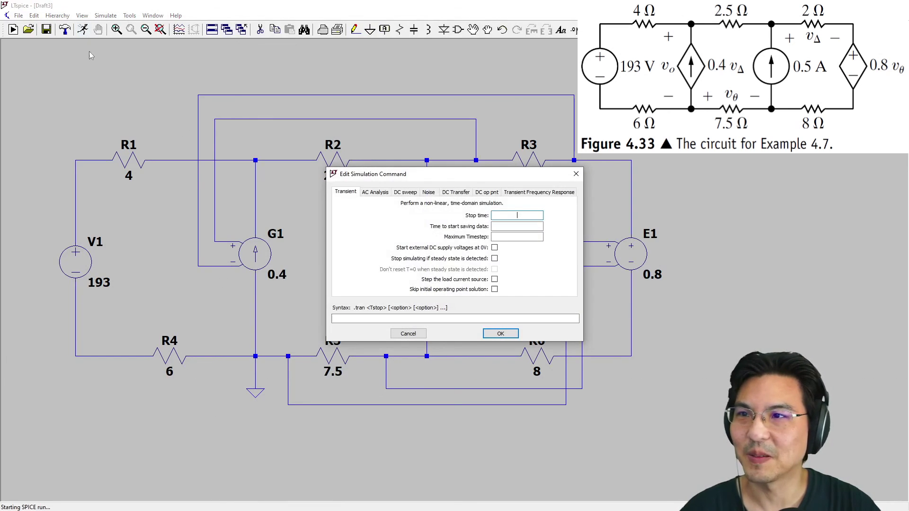
pyautogui.write('1')
pyautogui.press('Return')
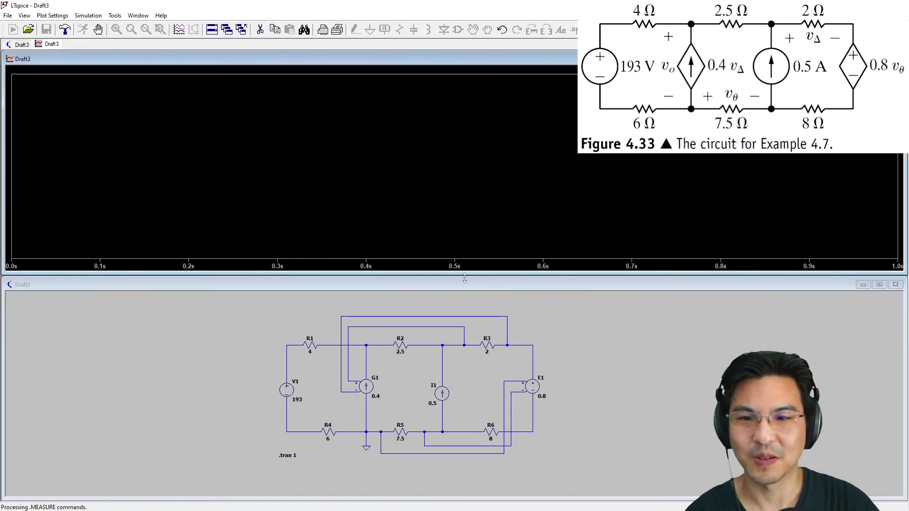
pyautogui.moveTo(434, 272); pyautogui.dragTo(430, 179)
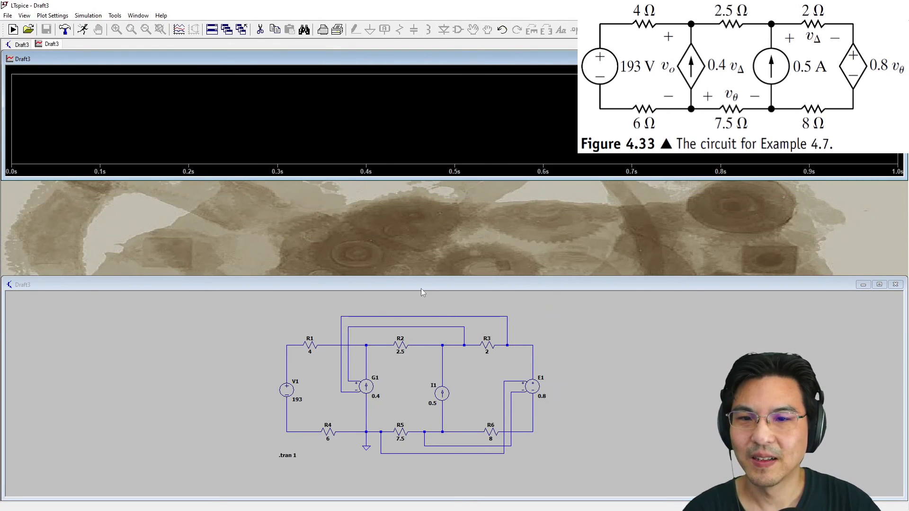
pyautogui.moveTo(420, 277); pyautogui.dragTo(419, 180)
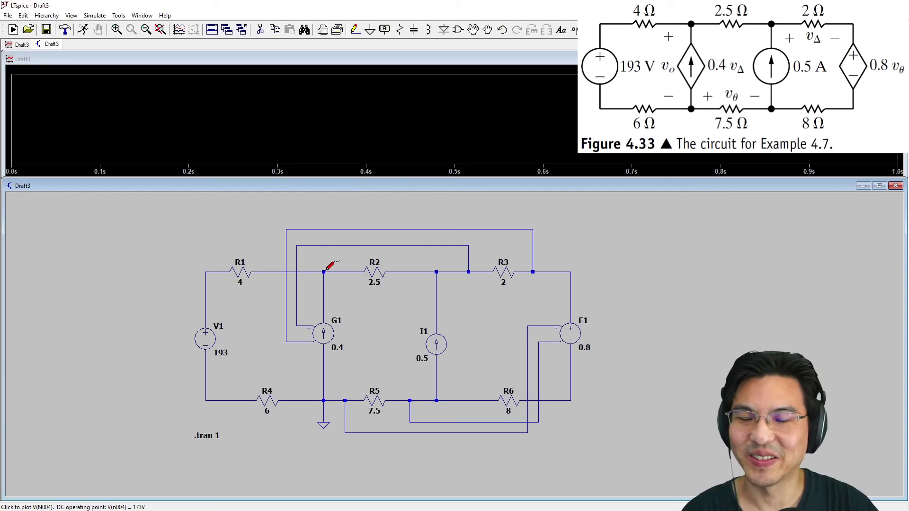
# Probe the node above G1 and add a cursor on V(n004), reading 173 V at 500 ms
pyautogui.click(325, 270)
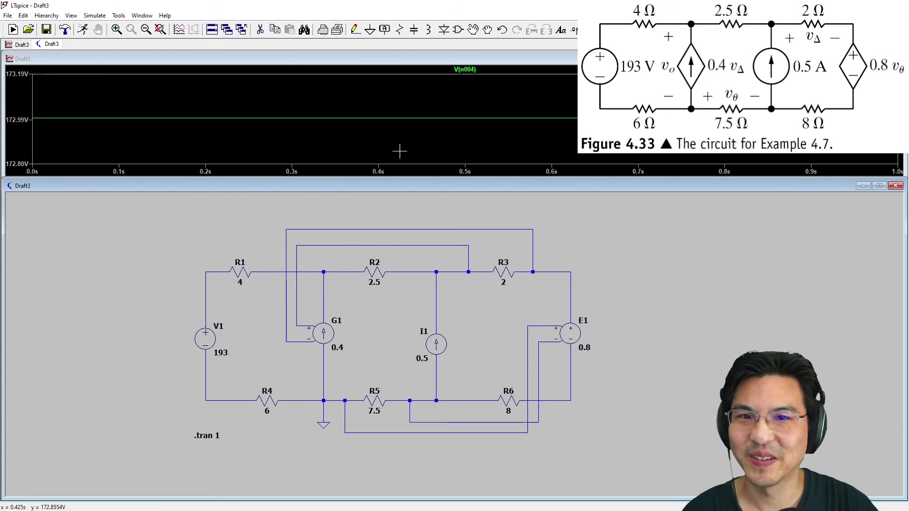
pyautogui.click(464, 69)
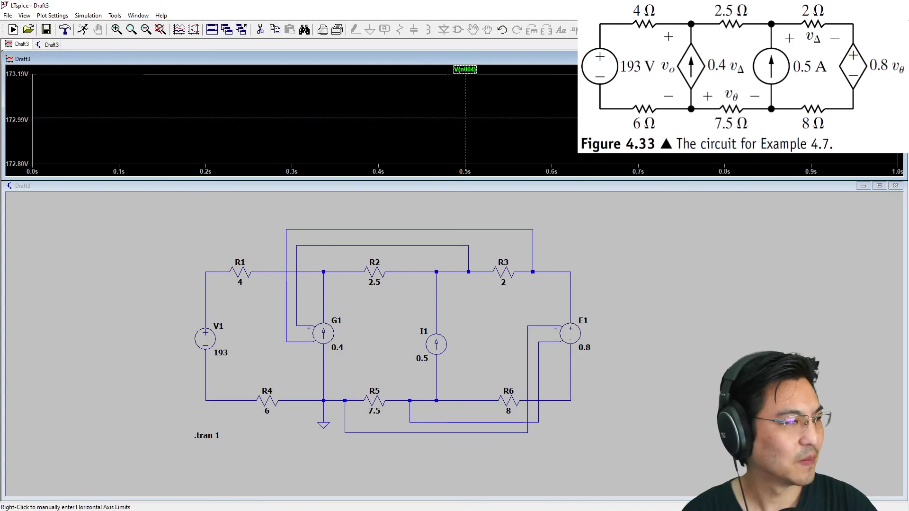
pyautogui.rightClick(465, 161)
pyautogui.moveTo(434, 175); pyautogui.dragTo(335, 116)
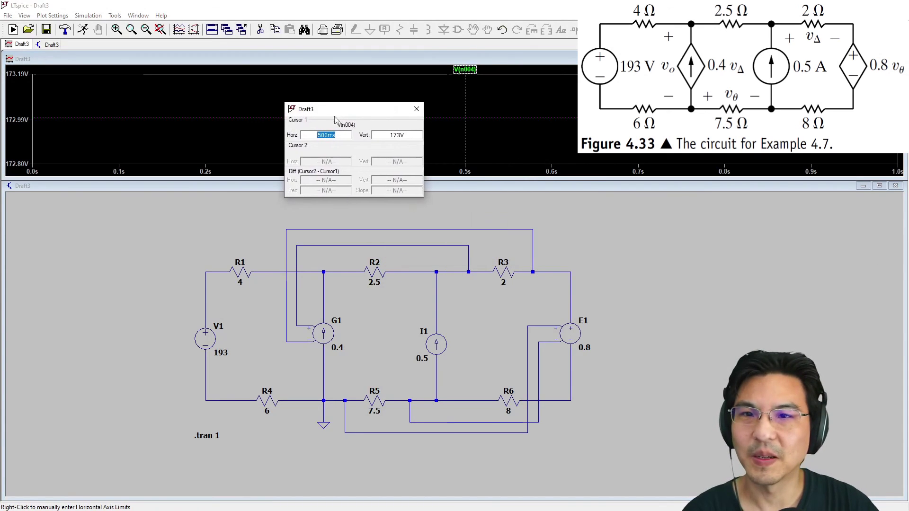
pyautogui.press('Tab')
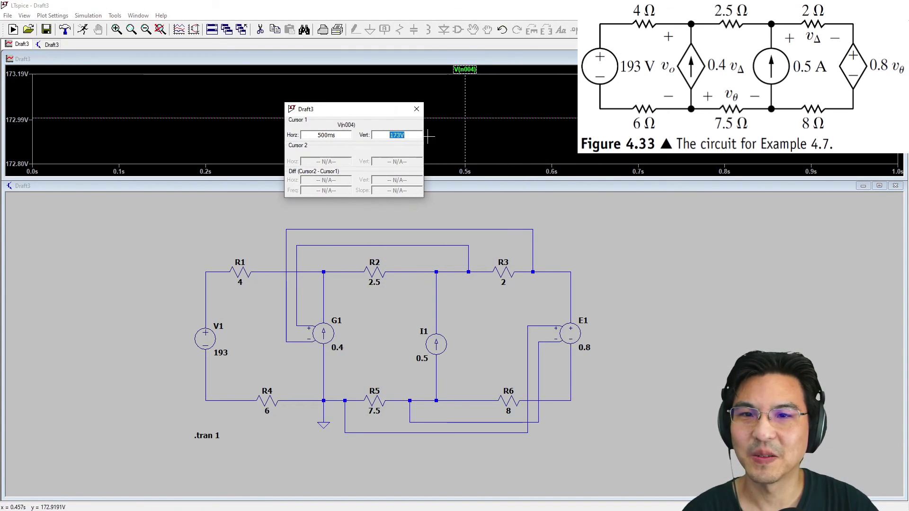
pyautogui.click(398, 165)
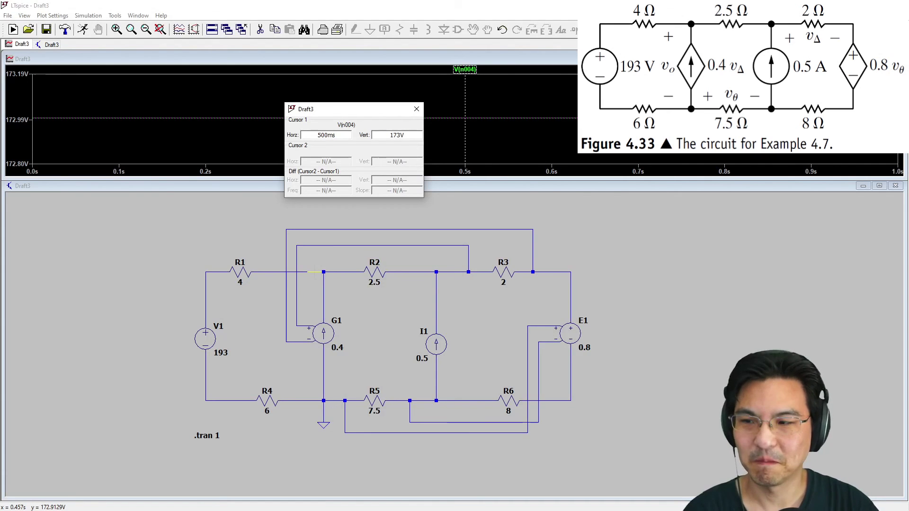